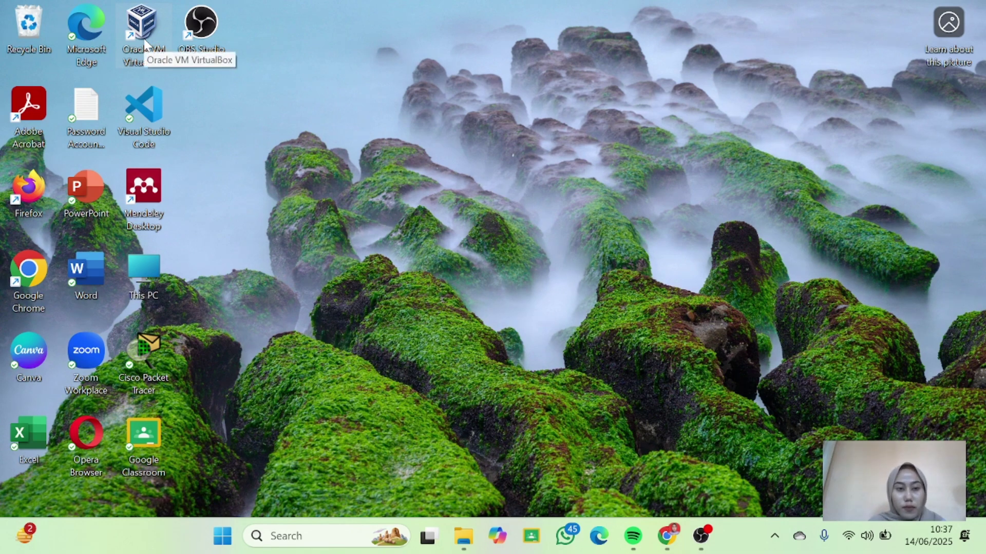
# Launch VirtualBox and begin a new virtual machine named MikrotikNur.
pyautogui.doubleClick(144, 44)
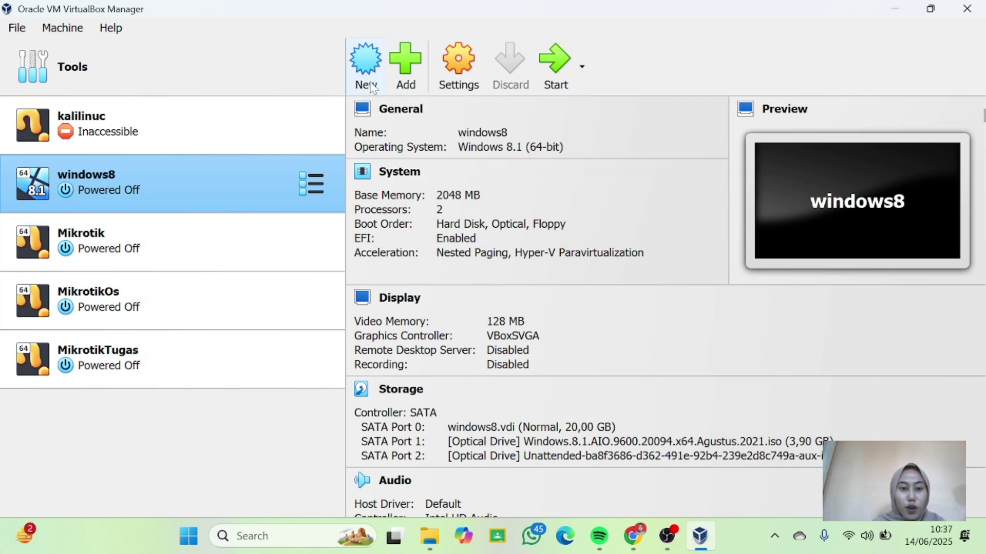
pyautogui.click(369, 77)
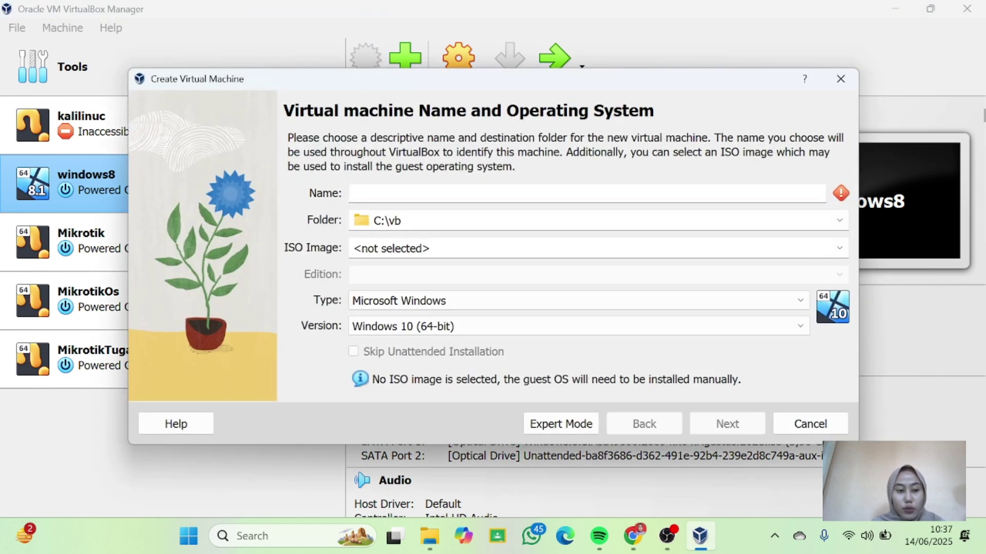
pyautogui.write('Mikrotik')
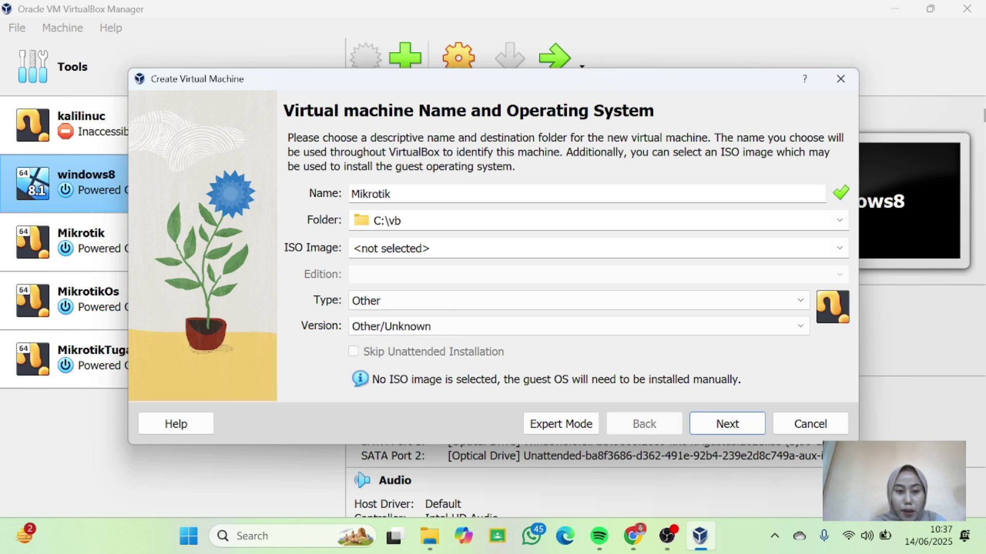
pyautogui.write('Nur')
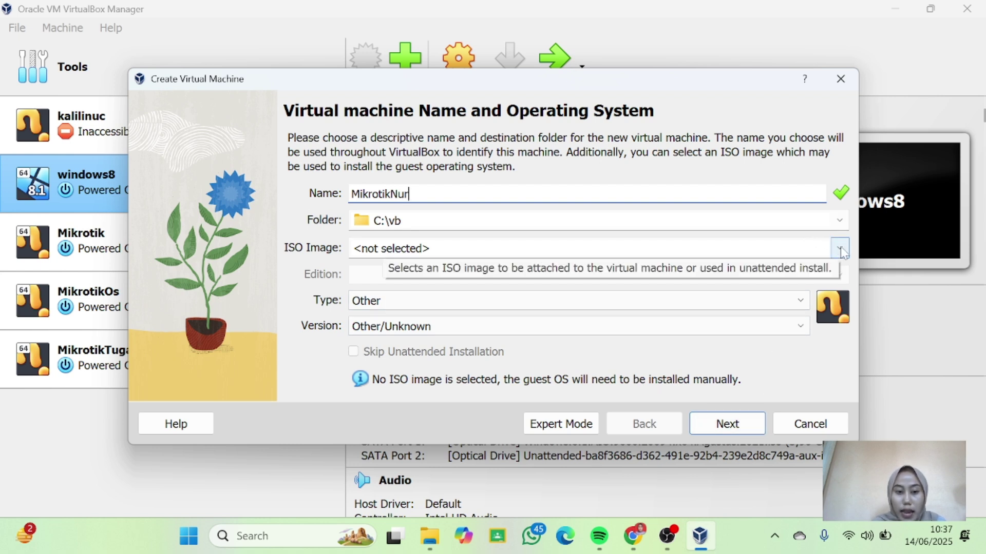
# Attach the mikrotik-7.9.1 ISO and set the version to Other/Unknown (64-bit).
pyautogui.click(840, 249)
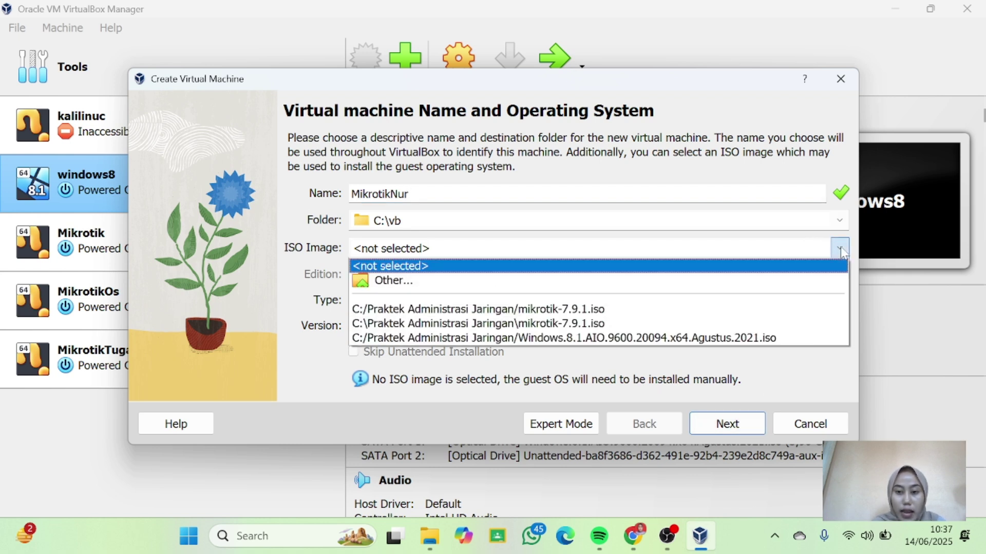
pyautogui.click(687, 280)
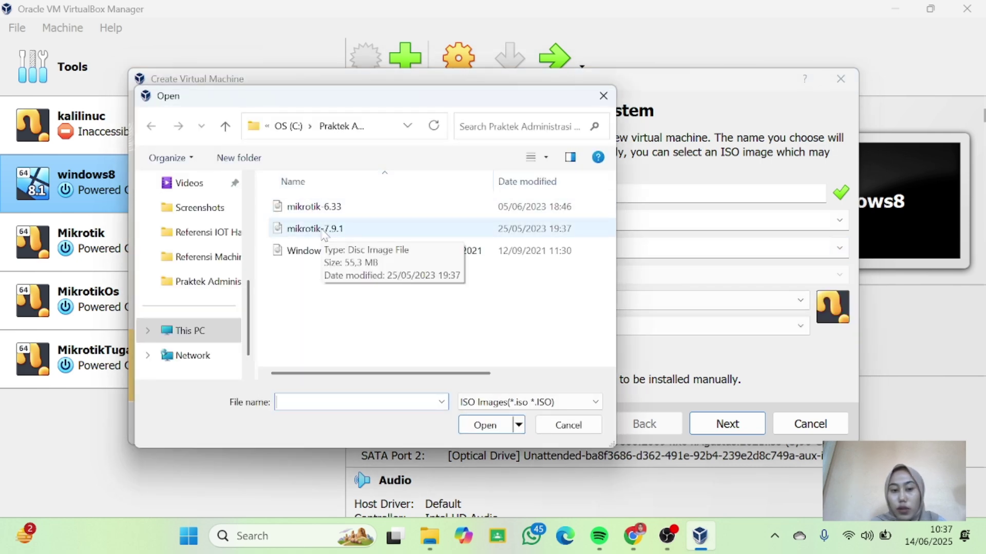
pyautogui.click(323, 234)
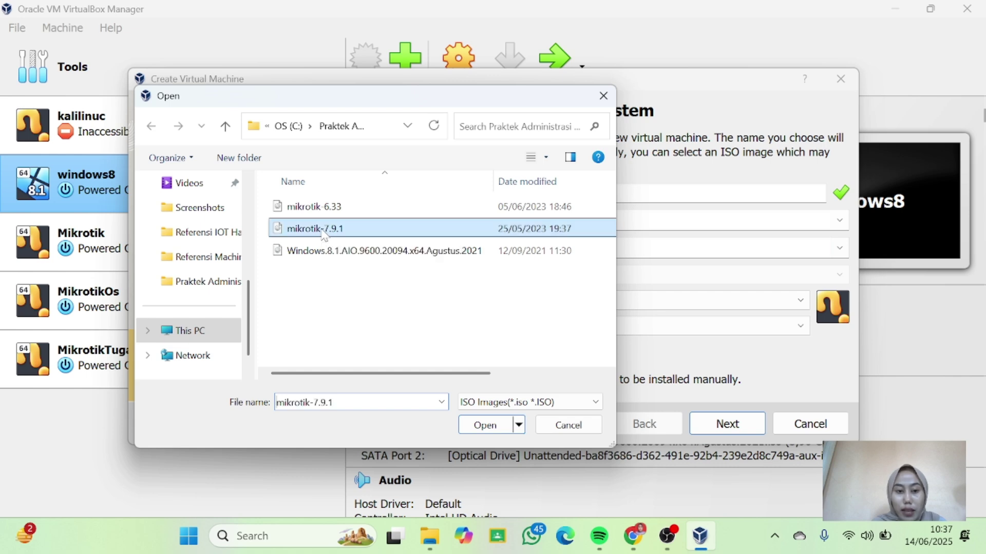
pyautogui.click(477, 430)
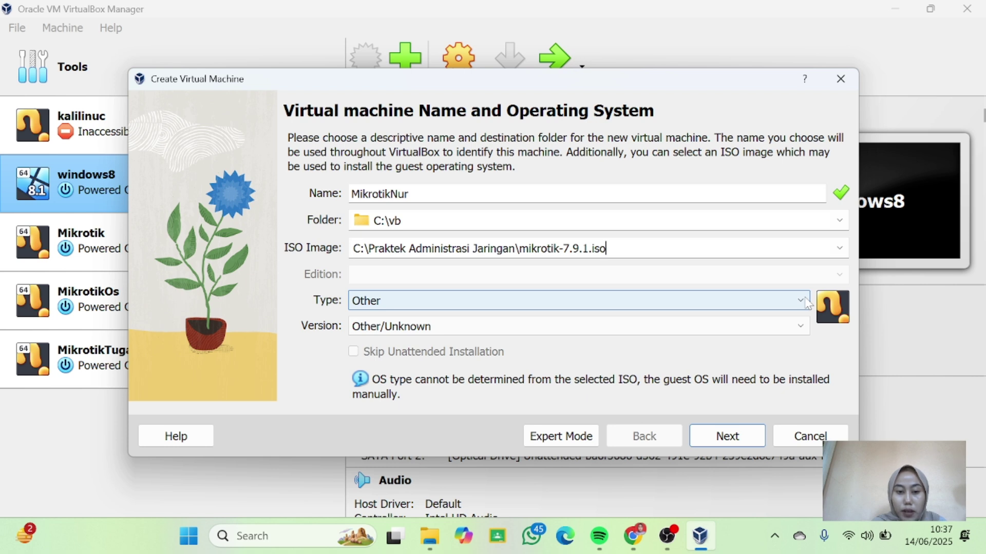
pyautogui.click(798, 331)
pyautogui.click(451, 444)
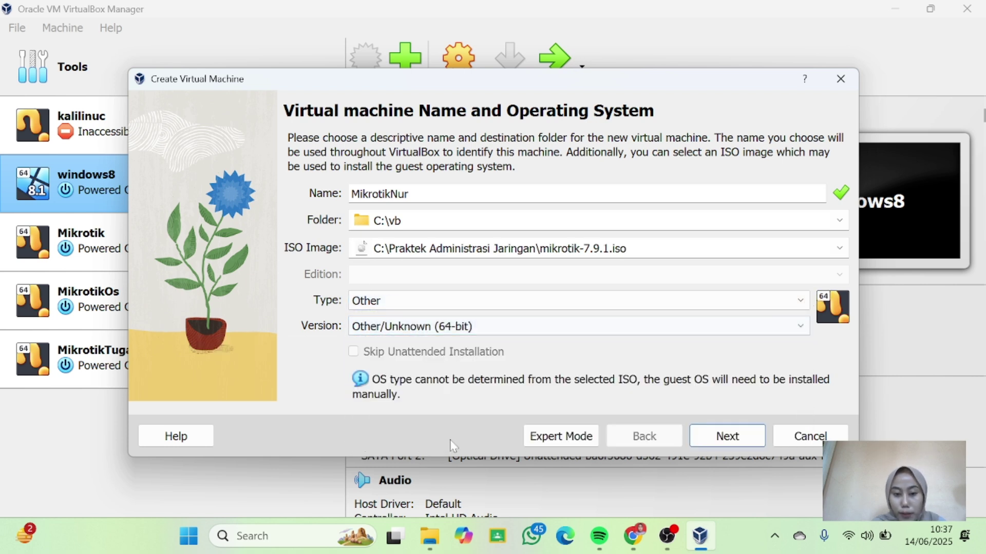
pyautogui.click(730, 438)
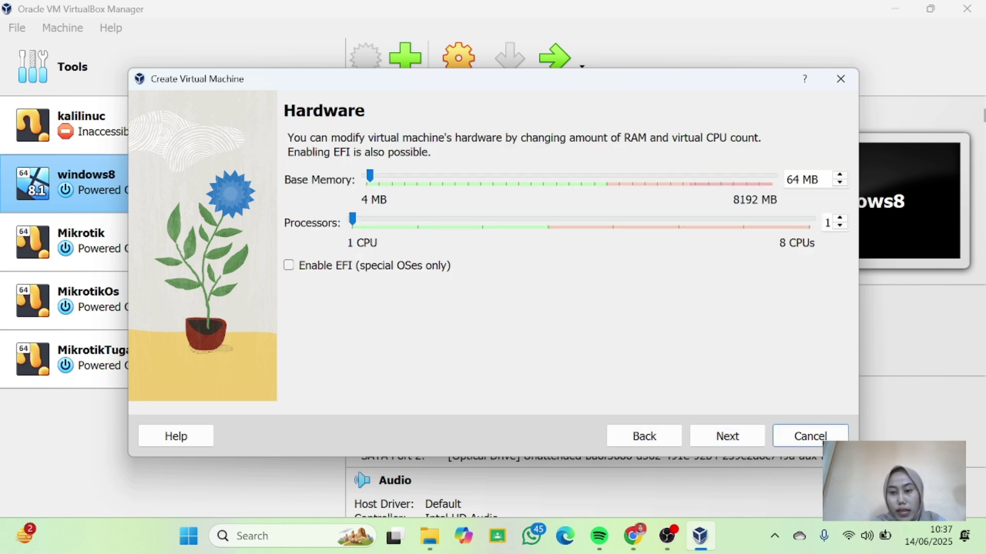
# Set MikrotikNur's base memory to 256 MB and processors to 2.
pyautogui.click(799, 179)
pyautogui.press('BackSpace')
pyautogui.press('BackSpace')
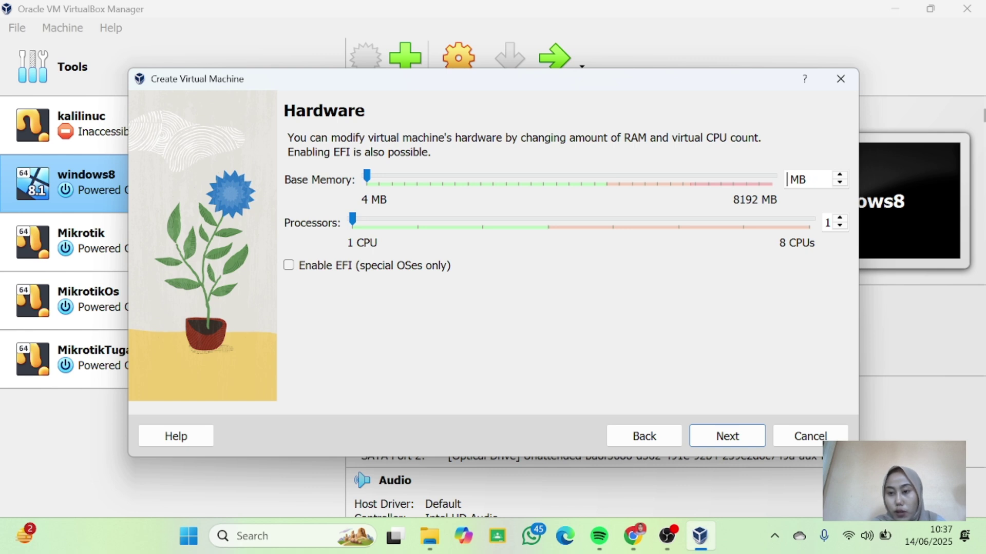
pyautogui.write('256')
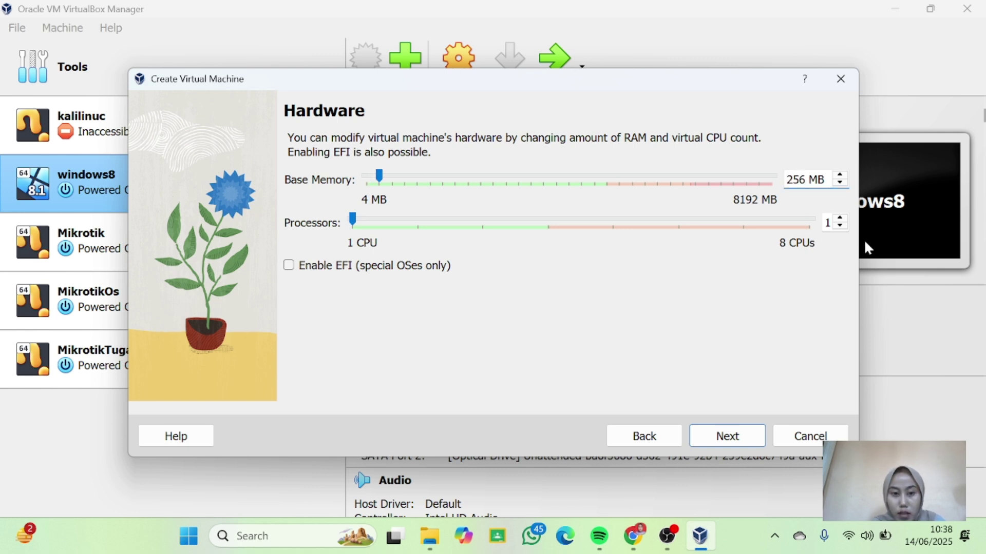
pyautogui.click(840, 218)
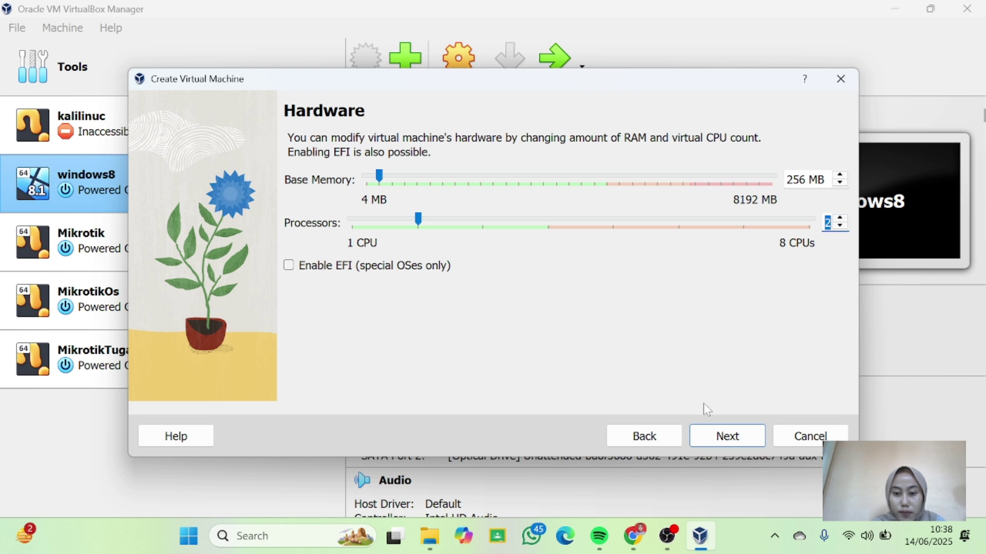
# Keep the 2,00 GB virtual disk and finish creating the machine.
pyautogui.click(725, 441)
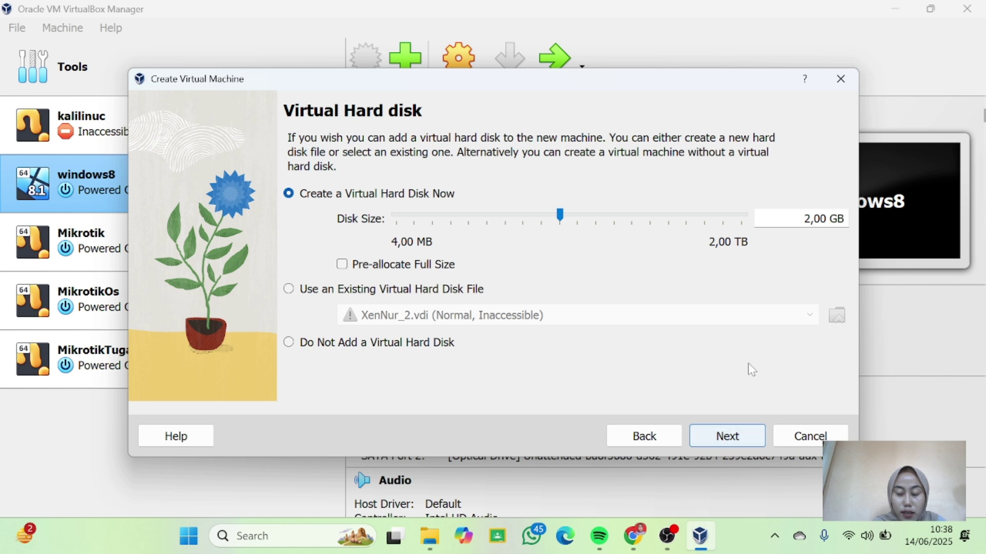
pyautogui.click(738, 442)
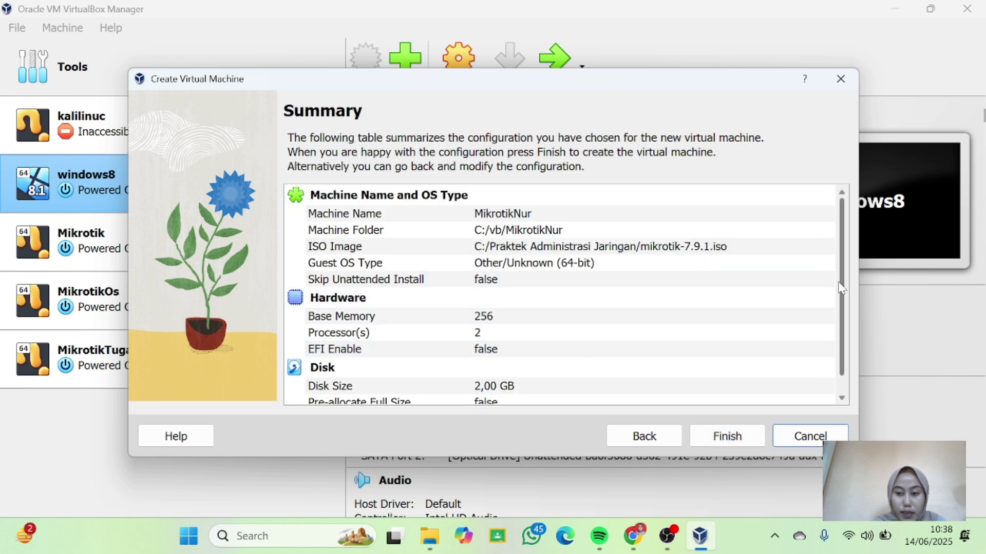
pyautogui.scroll(-1, 842, 289)
pyautogui.click(721, 439)
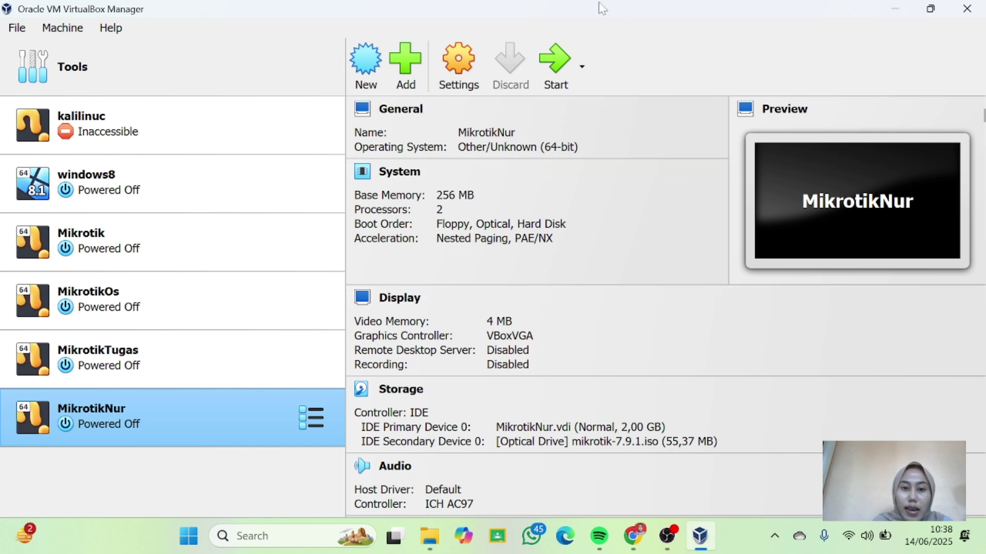
# Bridge MikrotikNur's Adapter 1 to the MediaTek Wi-Fi 6E MT7902 wireless card.
pyautogui.click(464, 53)
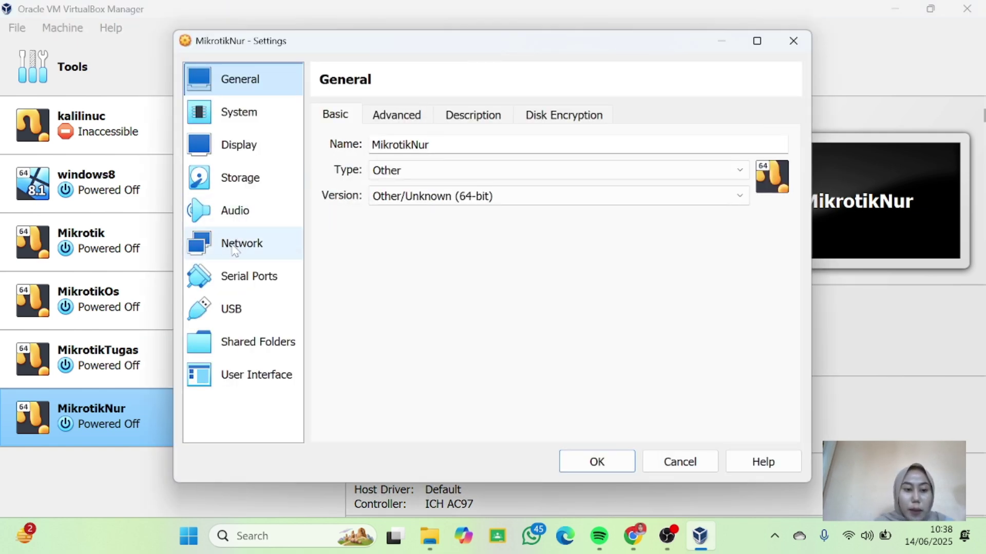
pyautogui.click(234, 250)
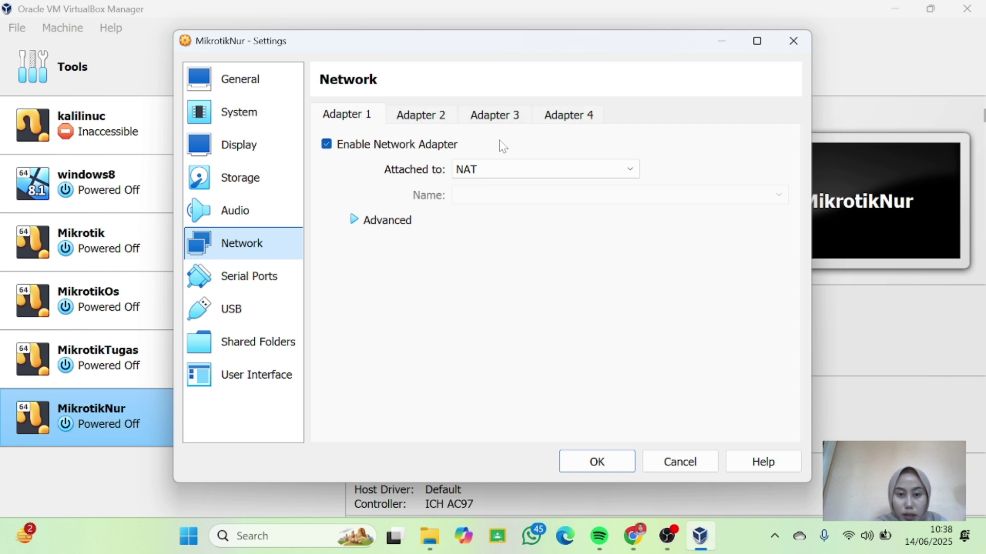
pyautogui.click(590, 173)
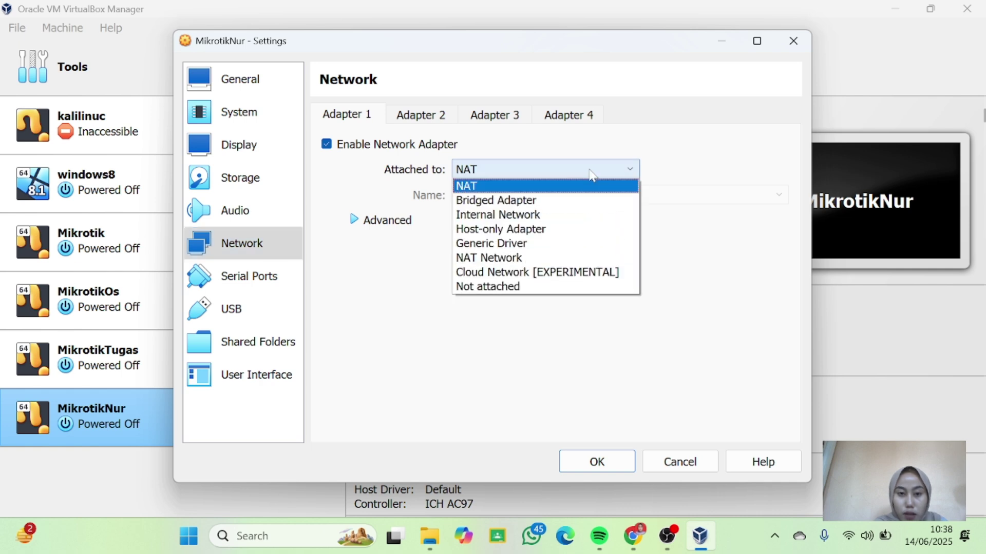
pyautogui.click(540, 201)
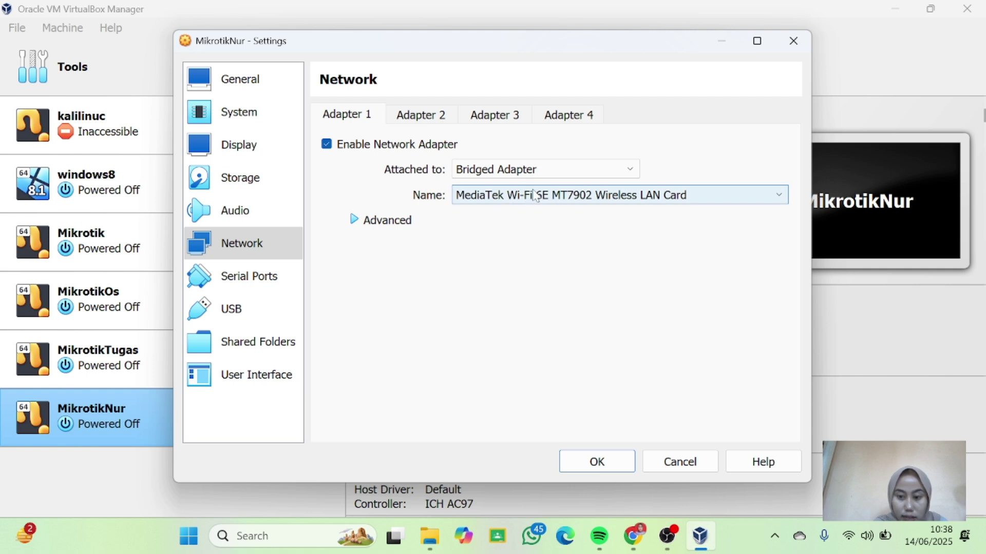
pyautogui.click(423, 117)
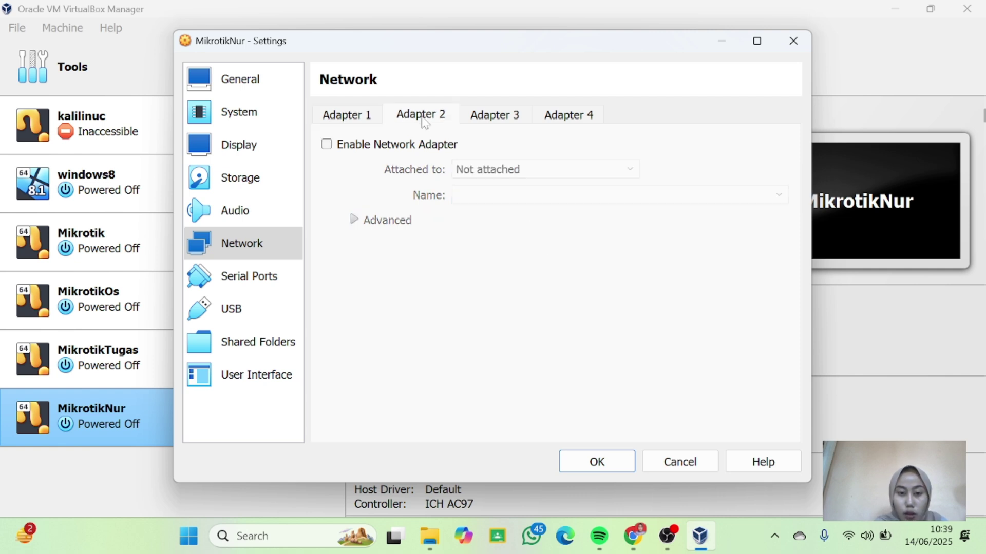
# Enable Adapter 2 and attach it to Internal Network 'intnet'.
pyautogui.click(327, 144)
pyautogui.click(611, 177)
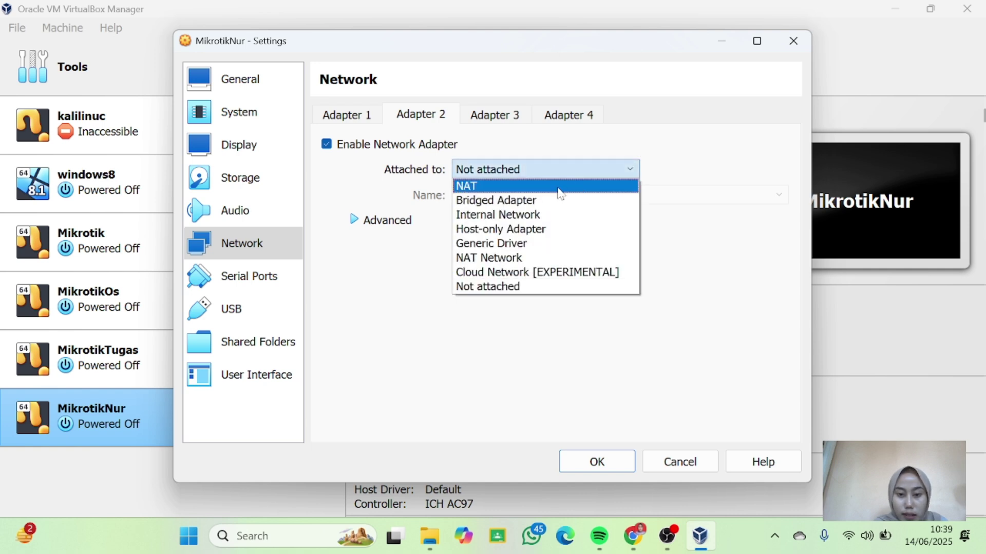
pyautogui.click(525, 215)
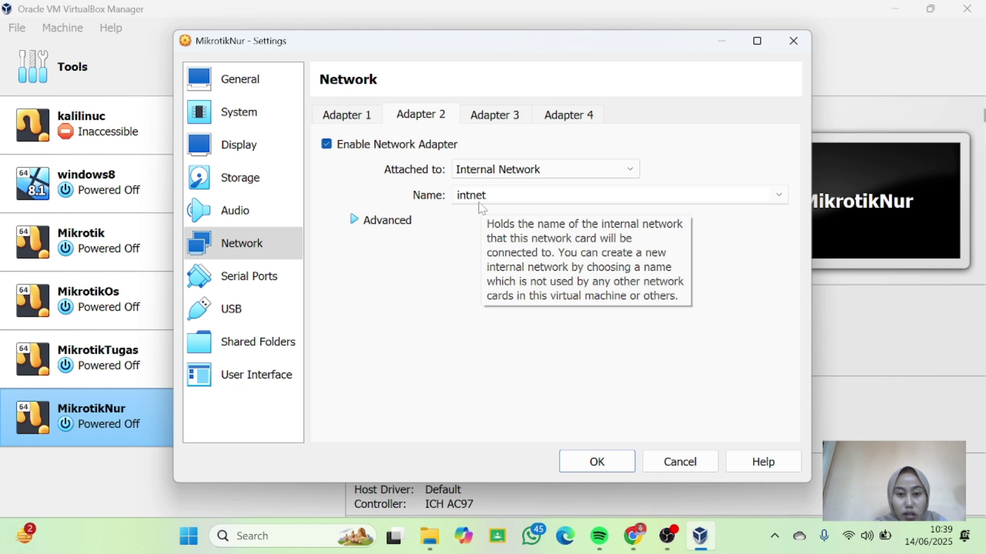
# Enable Adapter 3 as a Host-only Adapter and save the network settings.
pyautogui.click(502, 123)
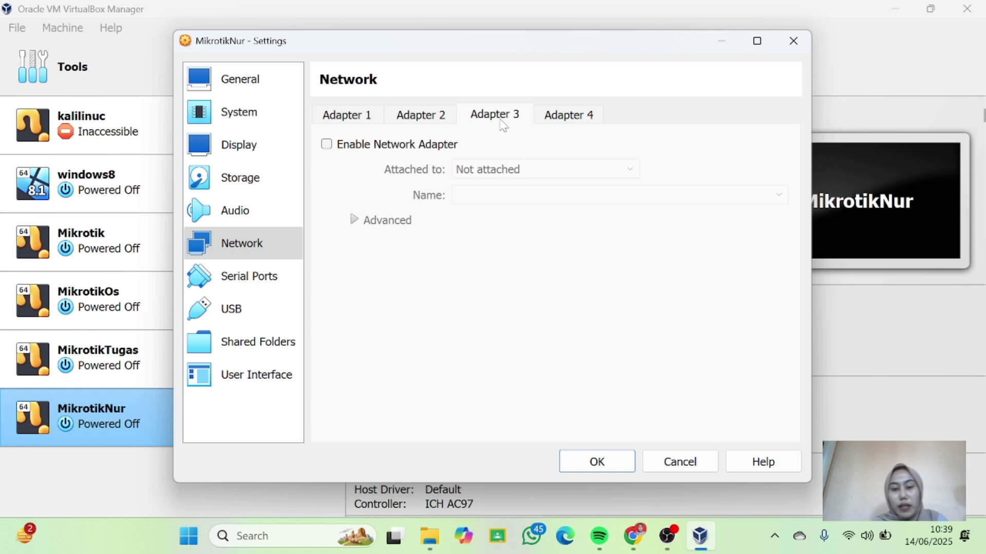
pyautogui.click(327, 144)
pyautogui.click(628, 170)
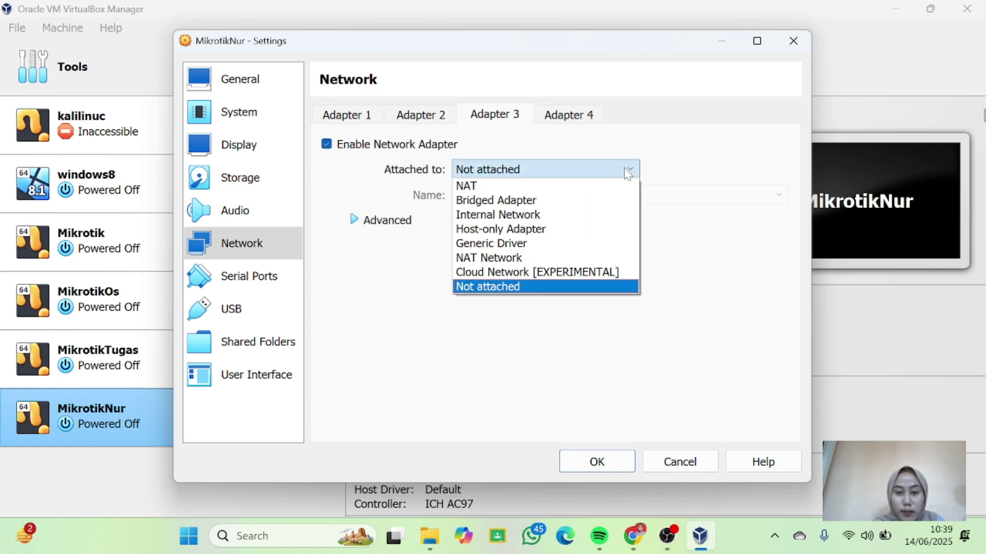
pyautogui.click(497, 227)
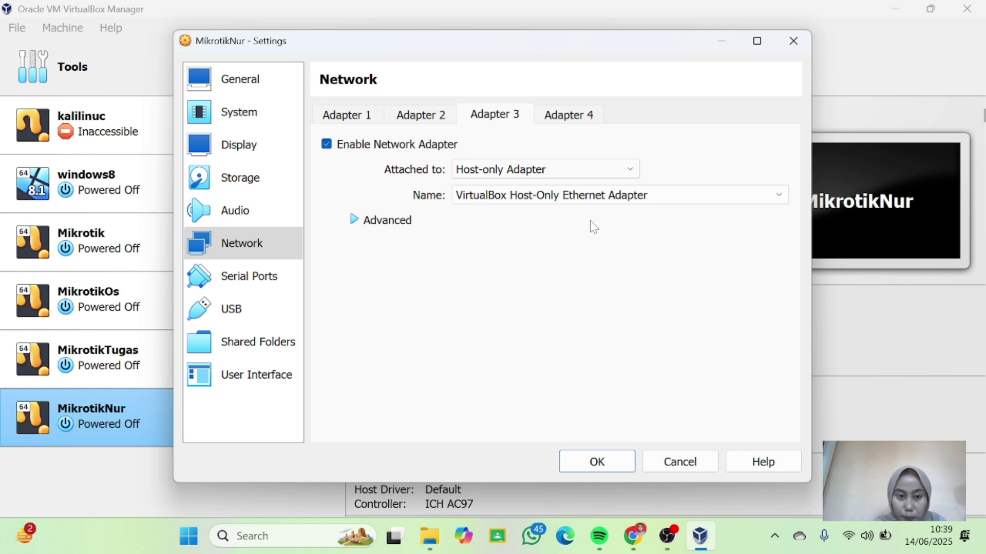
pyautogui.click(590, 468)
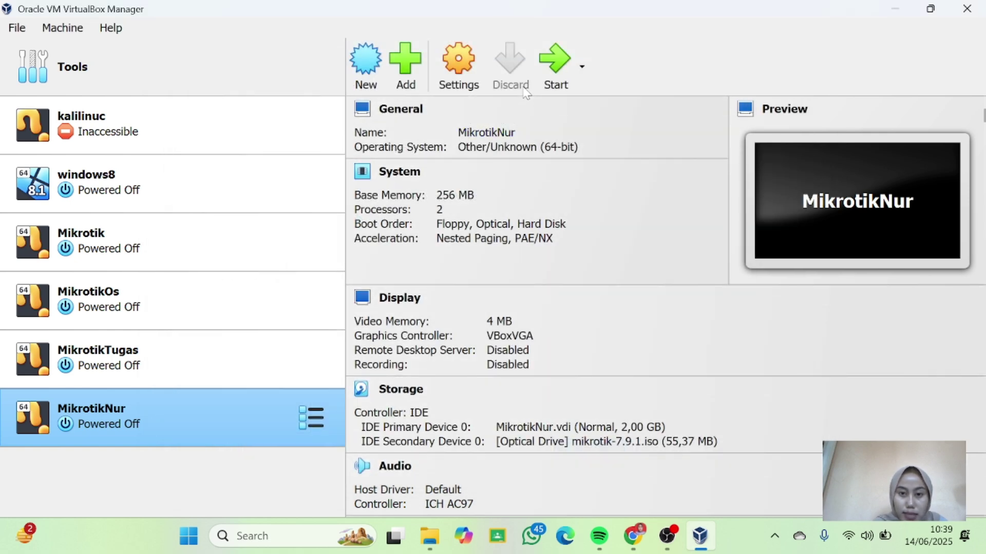
# Boot MikrotikNur, install the system package onto /dev/sda, and reboot.
pyautogui.click(546, 67)
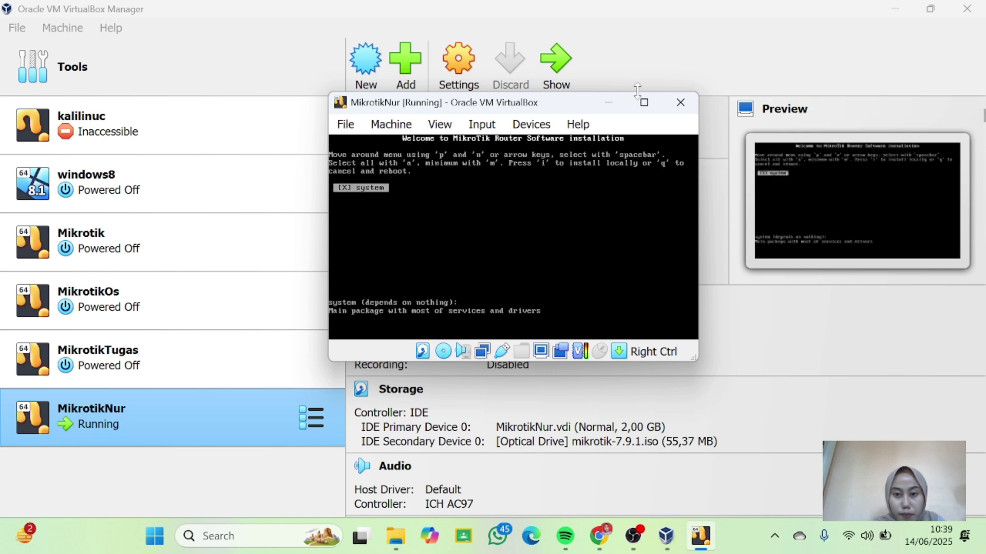
pyautogui.click(643, 108)
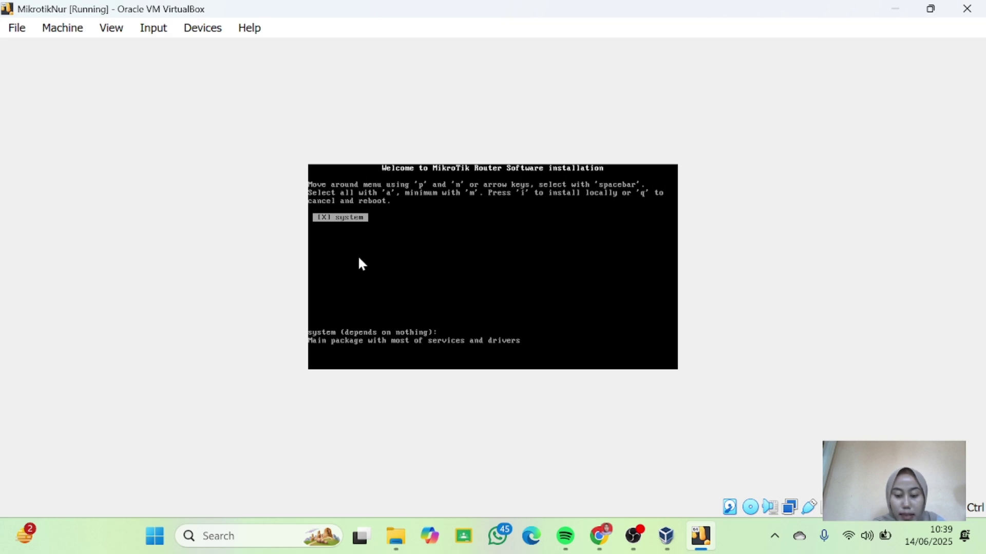
pyautogui.press('i')
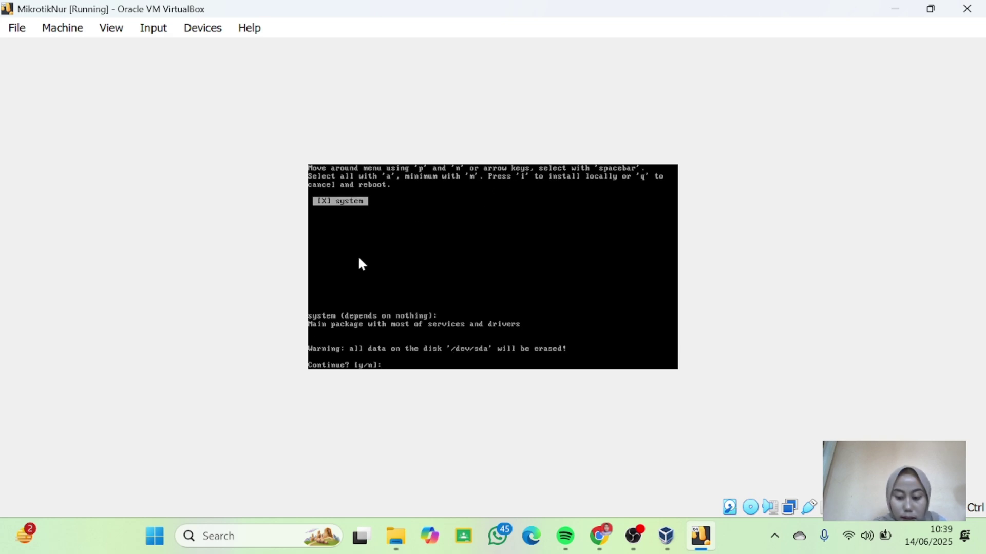
pyautogui.write('y')
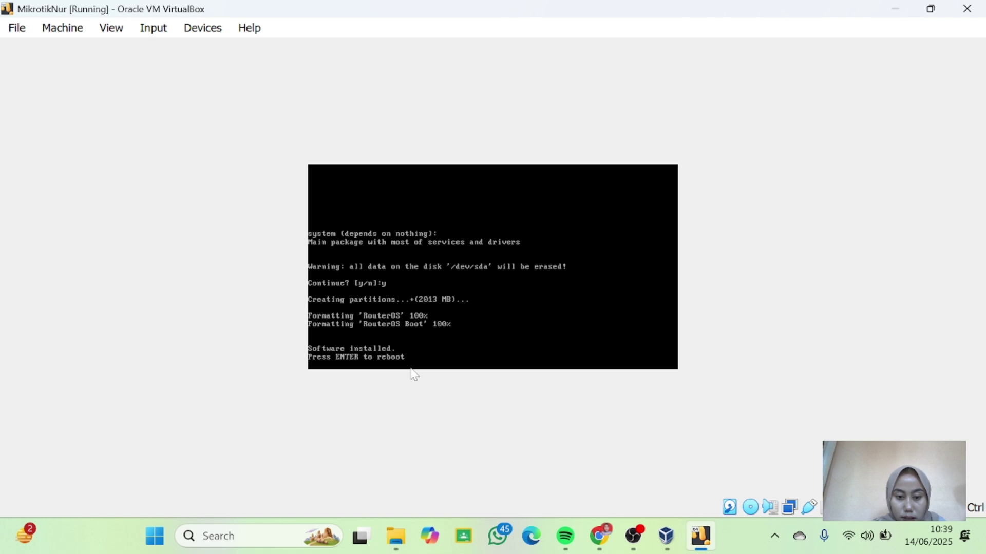
pyautogui.press('Return')
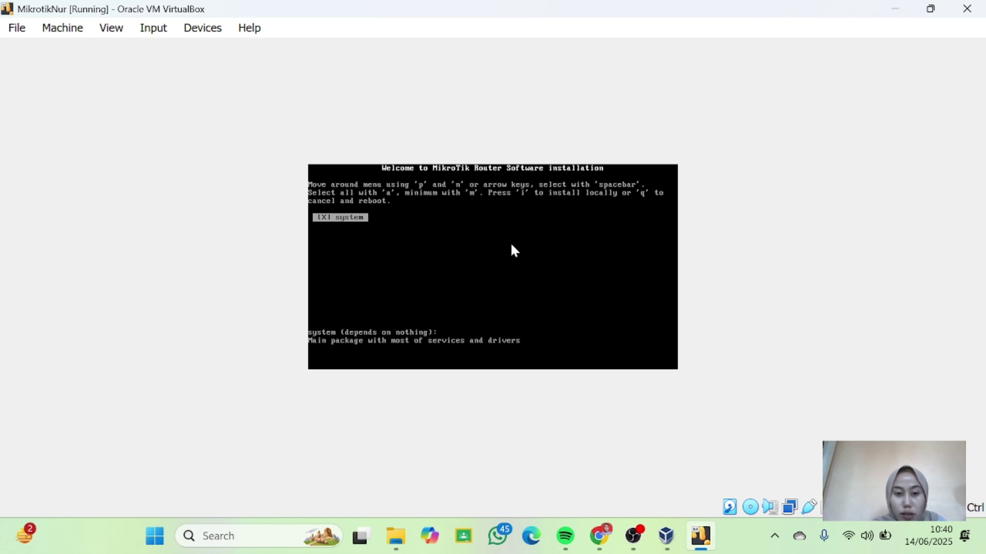
# Power off the running MikrotikNur machine.
pyautogui.click(970, 8)
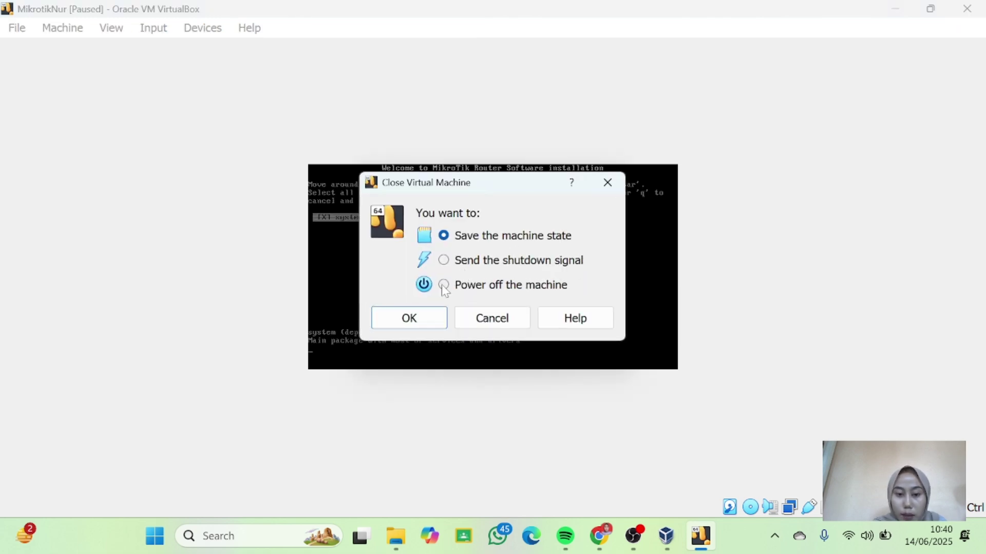
pyautogui.click(444, 285)
pyautogui.click(429, 326)
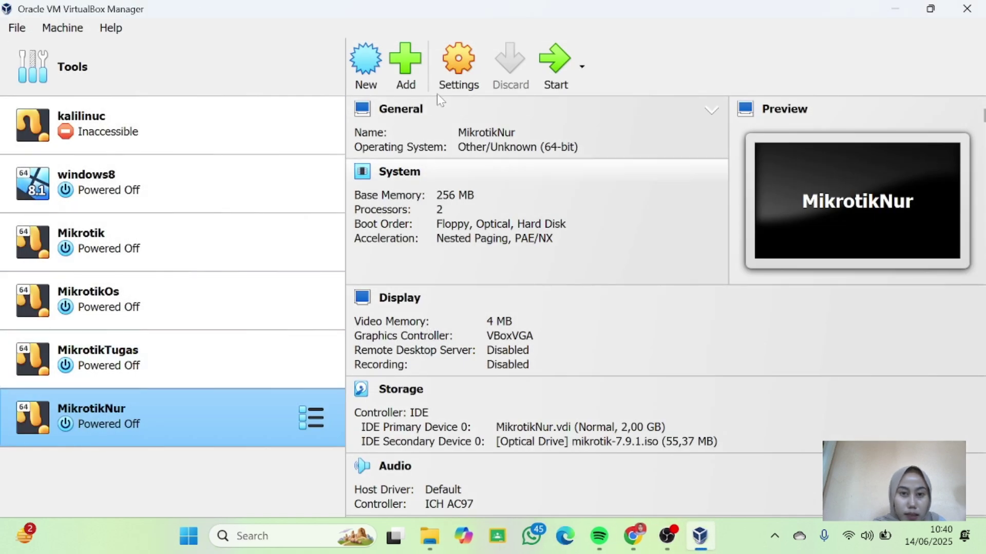
# Remove mikrotik-7.9.1.iso from MikrotikNur's optical drive and save the storage settings.
pyautogui.click(448, 76)
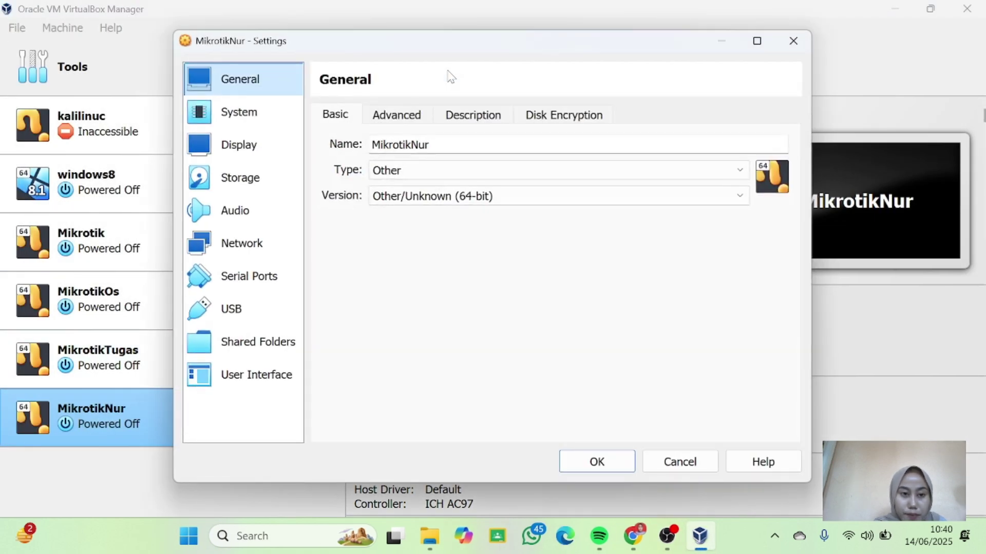
pyautogui.click(243, 180)
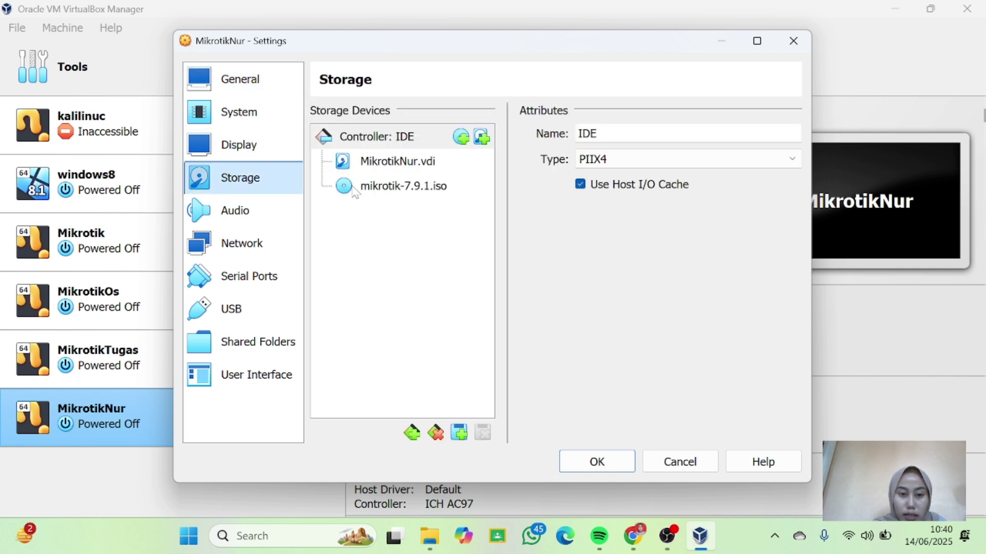
pyautogui.click(412, 191)
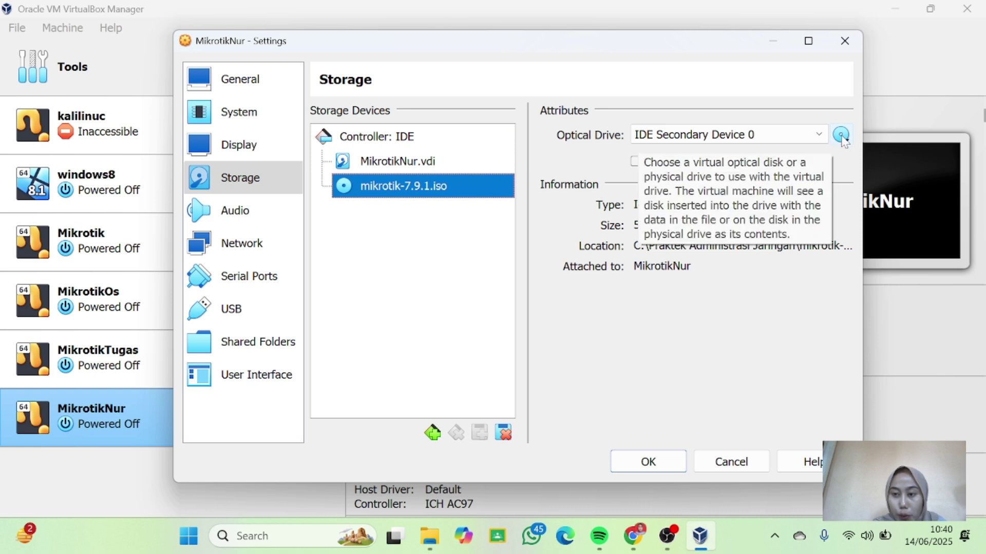
pyautogui.click(842, 138)
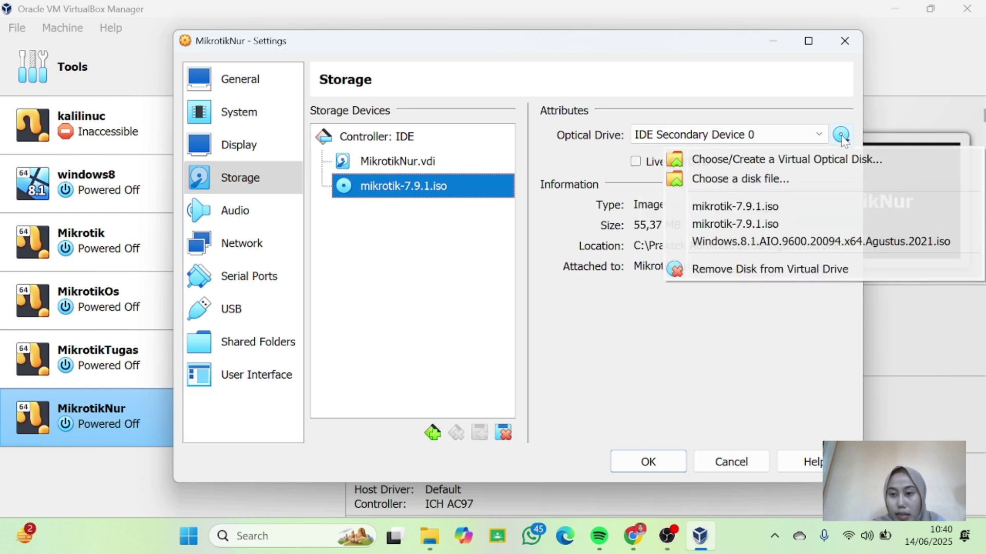
pyautogui.click(739, 270)
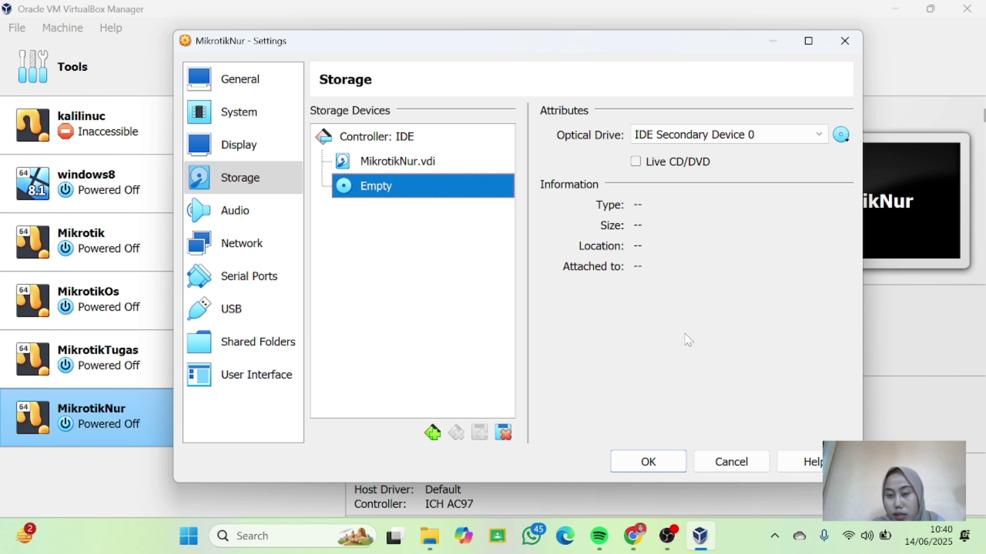
pyautogui.click(642, 465)
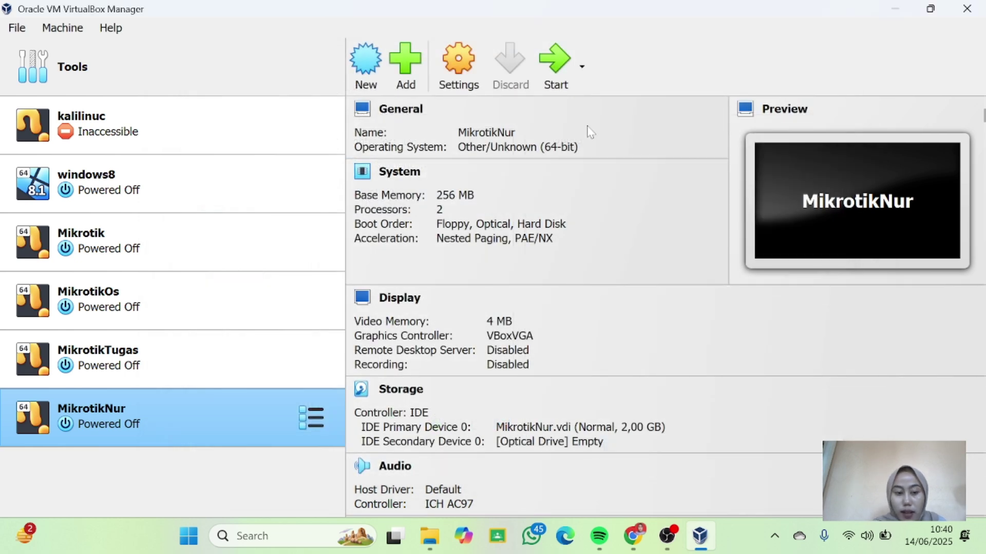
# Start MikrotikNur so it boots from disk to the MikroTik 7.9.1 login.
pyautogui.click(555, 81)
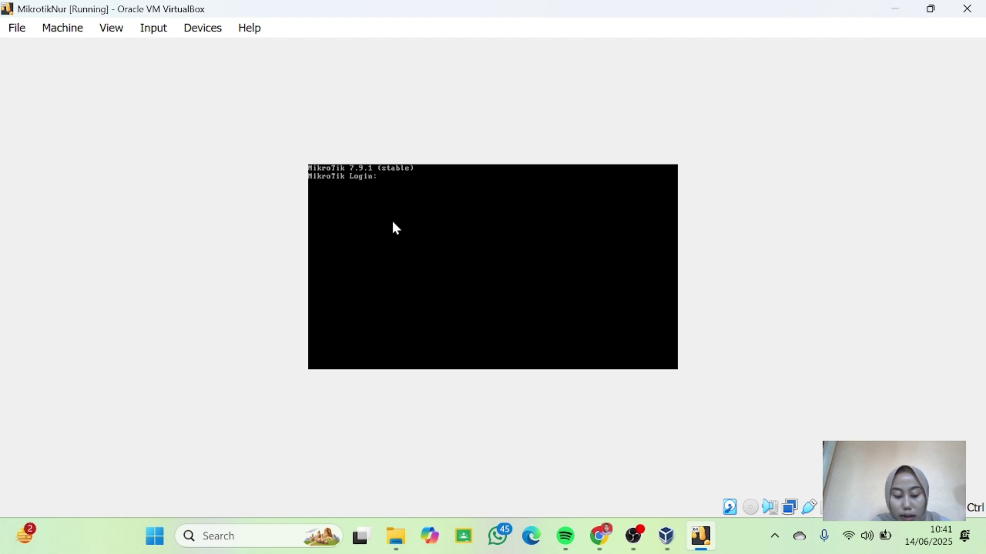
# Log in as admin with an empty password and decline the software license.
pyautogui.write('adm')
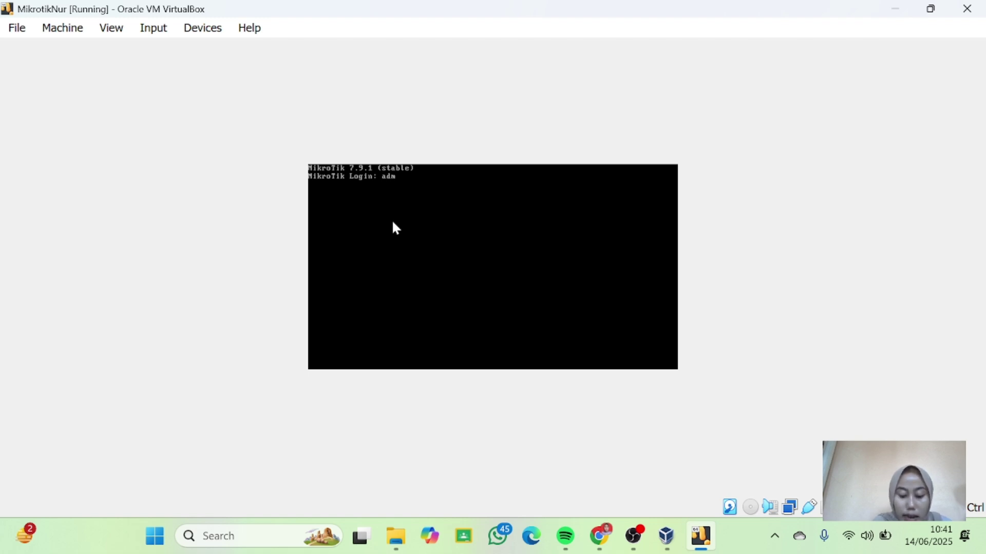
pyautogui.write('in')
pyautogui.press('Return')
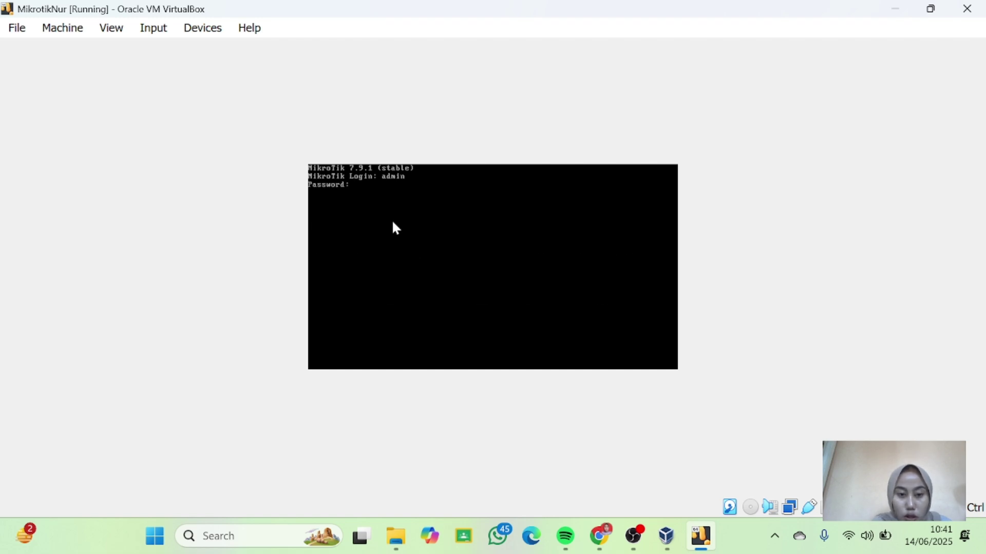
pyautogui.press('Return')
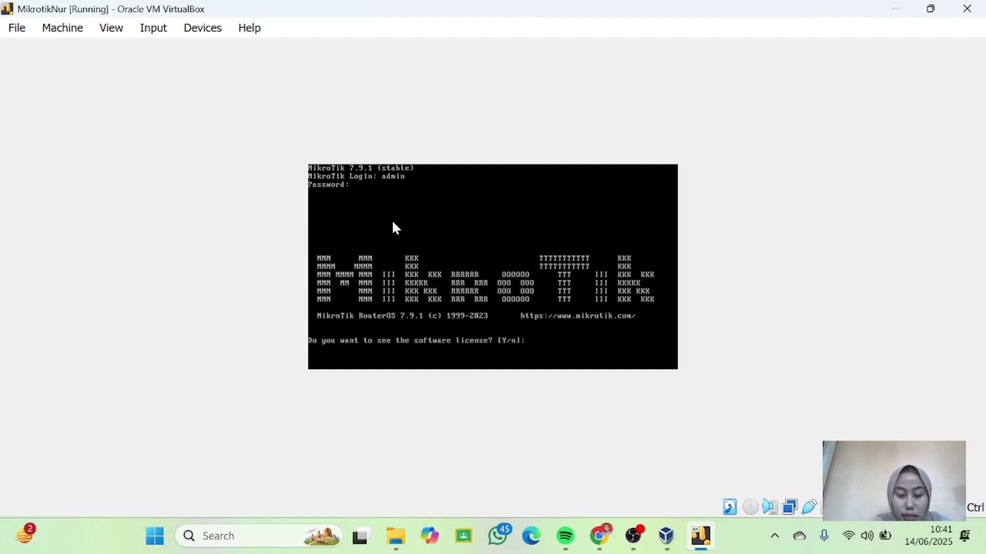
pyautogui.write('n')
pyautogui.press('Return')
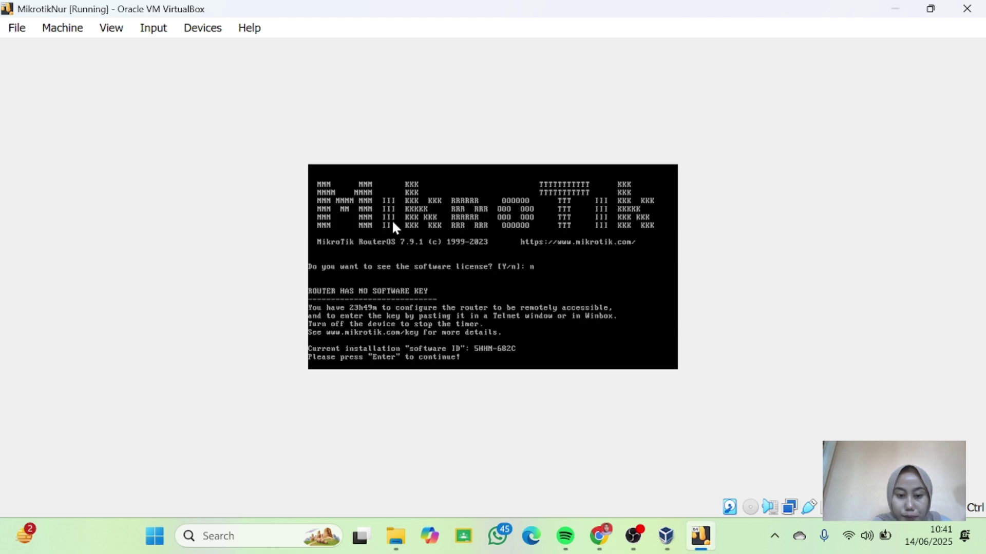
pyautogui.press('Return')
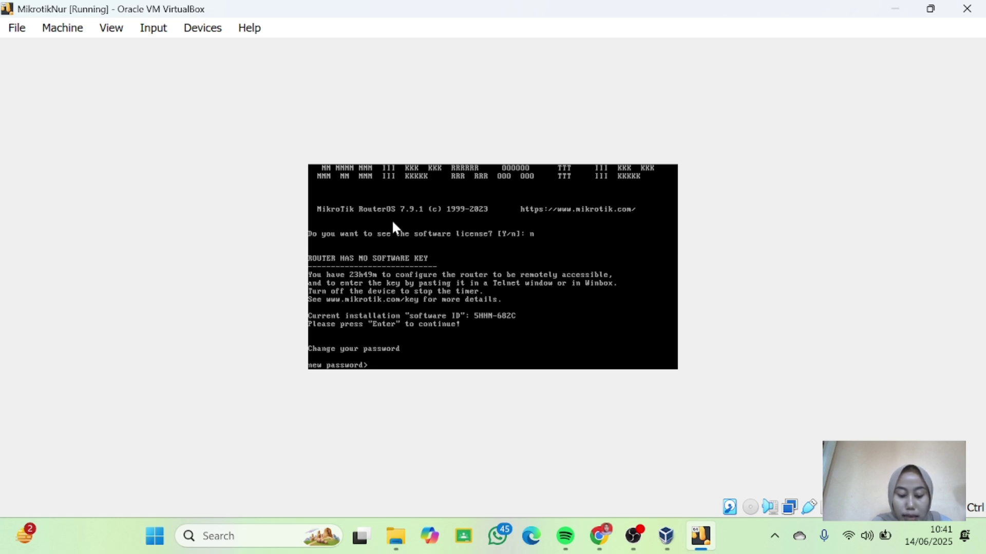
# Enter and confirm a new admin password.
pyautogui.write('*****')
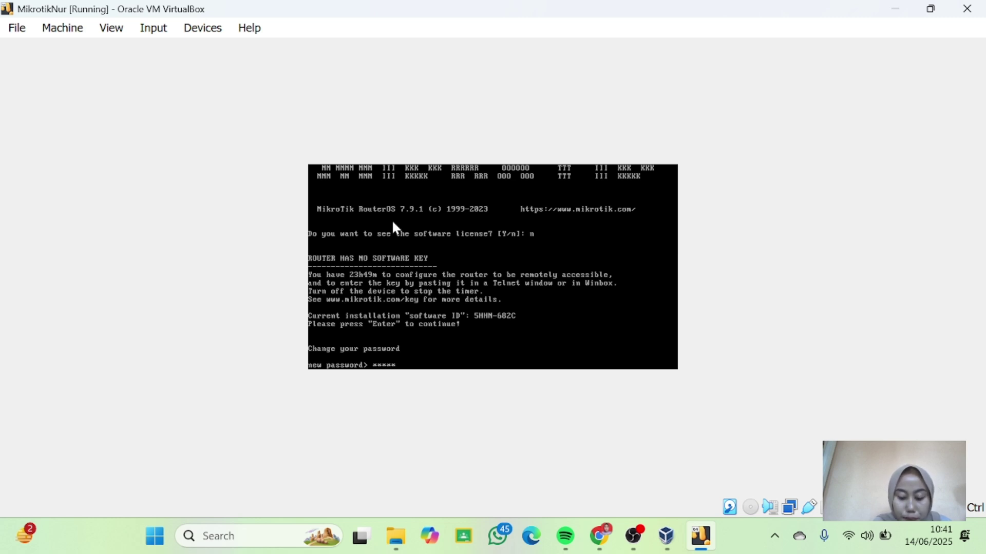
pyautogui.press('Return')
pyautogui.write('*****')
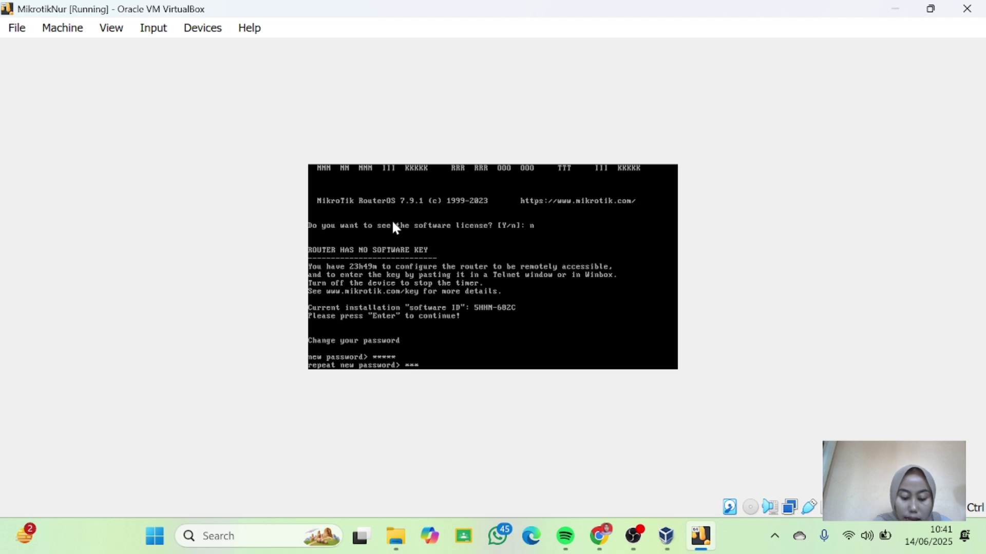
pyautogui.press('Return')
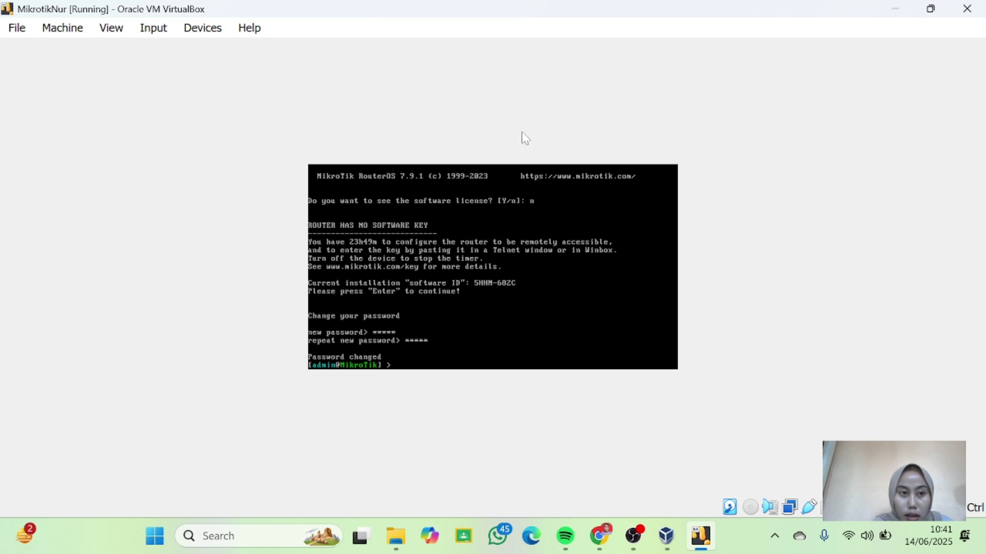
# Minimize the router, start the windows8 client VM, and bring File Explorer forward.
pyautogui.click(900, 7)
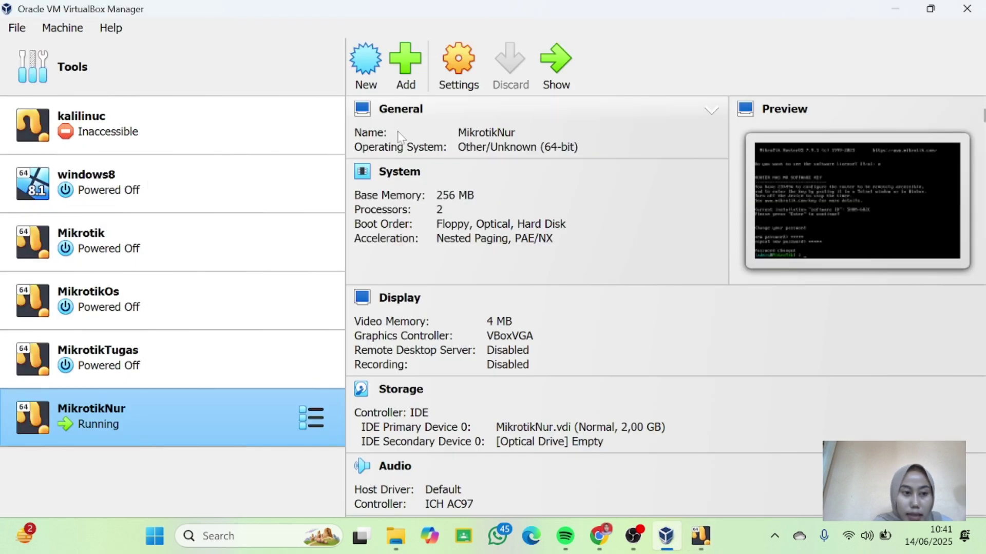
pyautogui.click(182, 194)
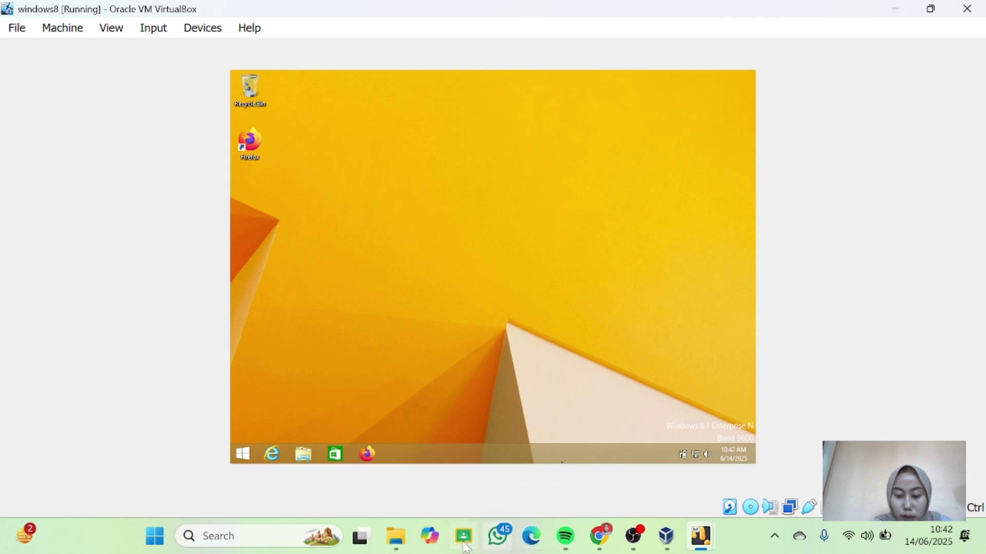
pyautogui.click(400, 544)
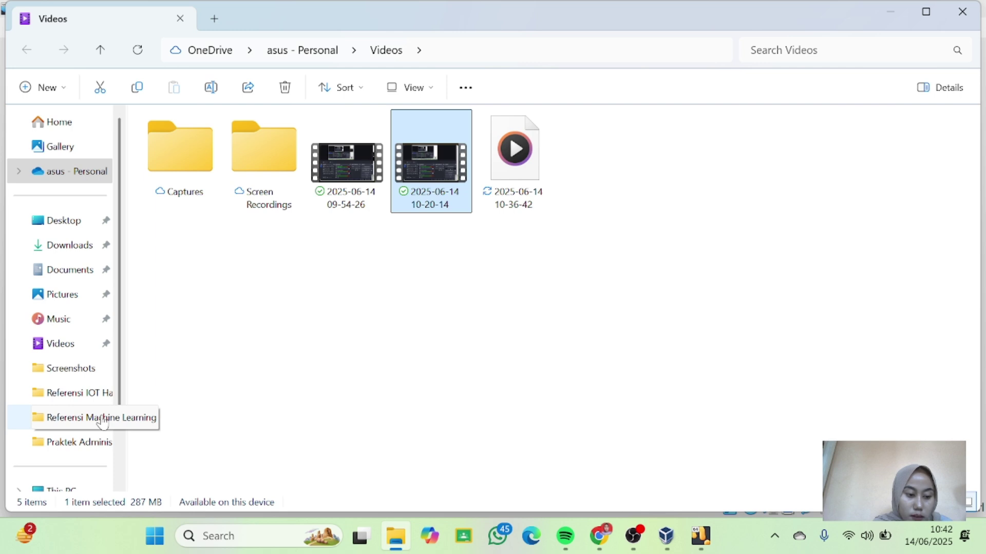
# Launch winbox64 from the Praktek Administrasi Jaringan folder.
pyautogui.click(88, 446)
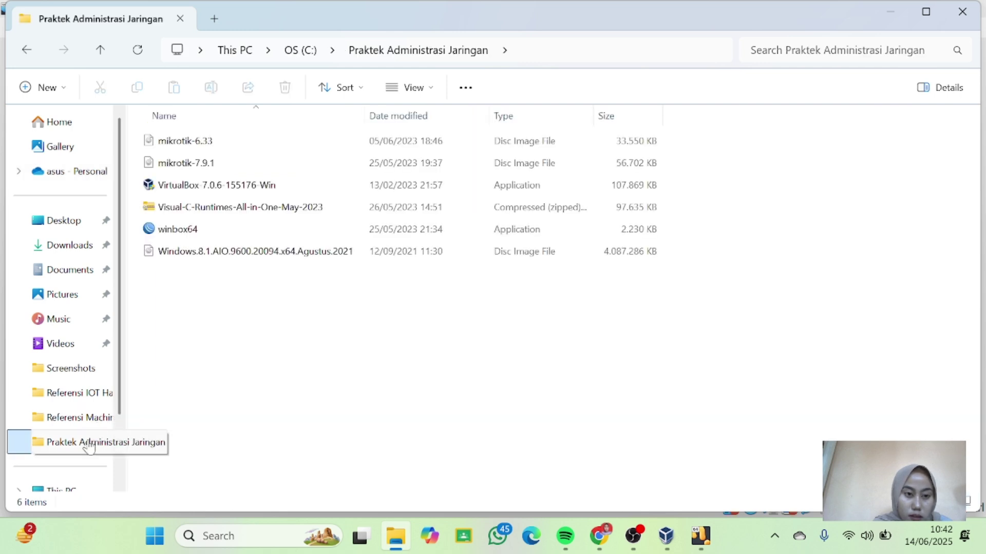
pyautogui.doubleClick(177, 229)
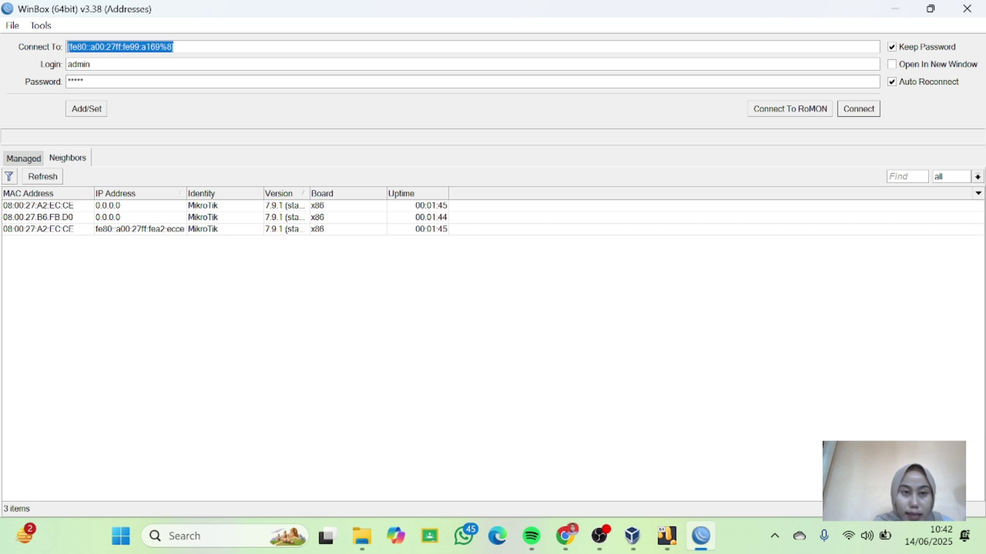
# Retype the login password, connect to the fe80 link-local router, and dismiss the software-key notice.
pyautogui.click(85, 82)
pyautogui.press('BackSpace')
pyautogui.press('BackSpace')
pyautogui.press('BackSpace')
pyautogui.press('BackSpace')
pyautogui.press('BackSpace')
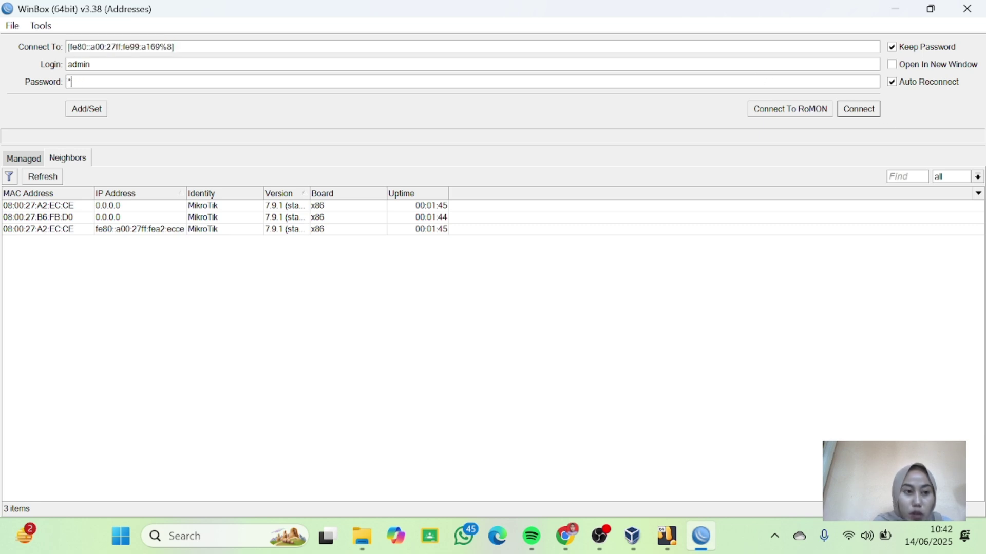
pyautogui.write('admin')
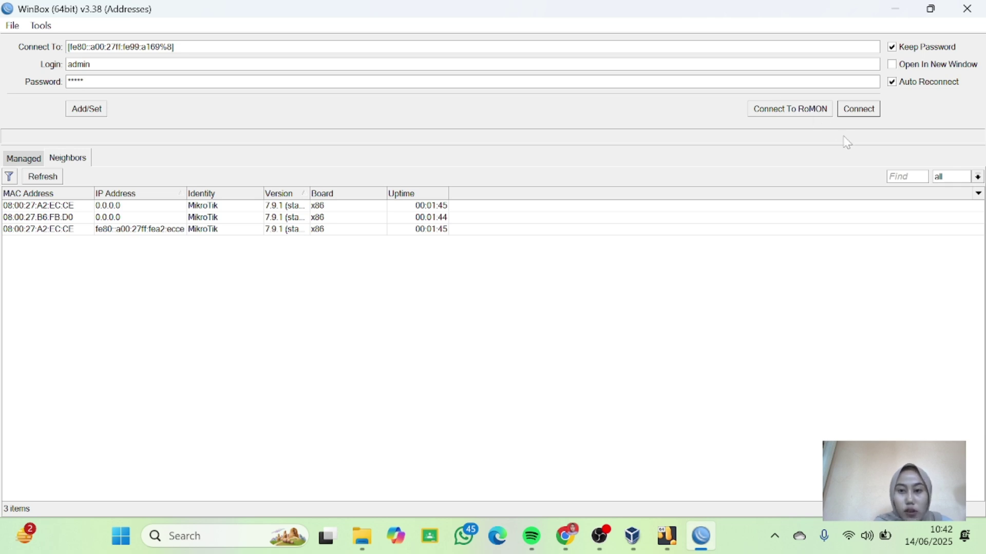
pyautogui.click(146, 229)
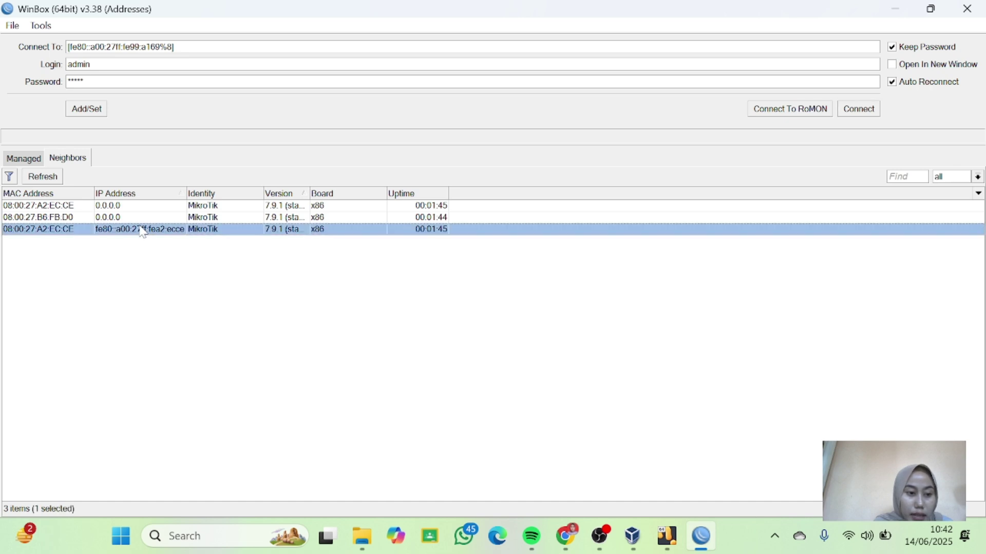
pyautogui.click(857, 109)
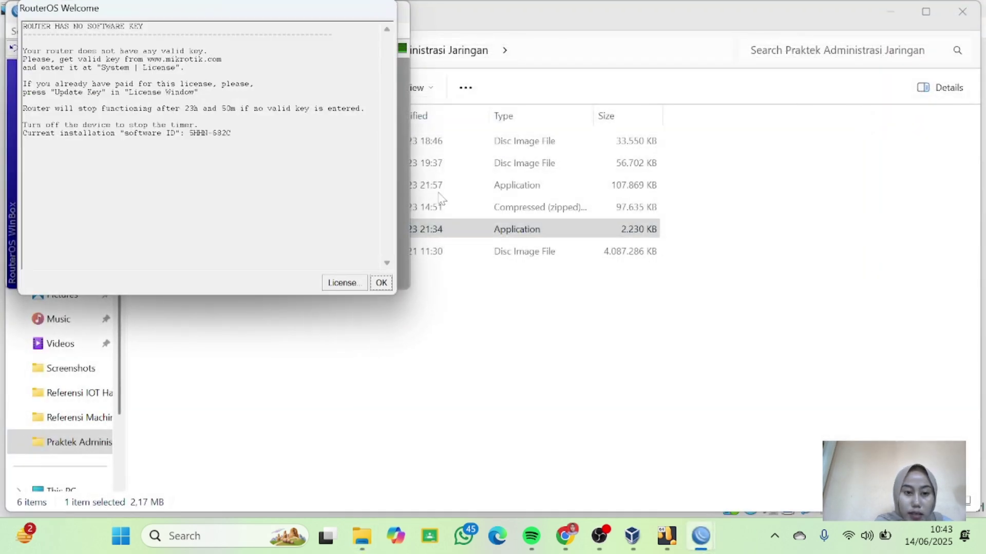
pyautogui.click(381, 283)
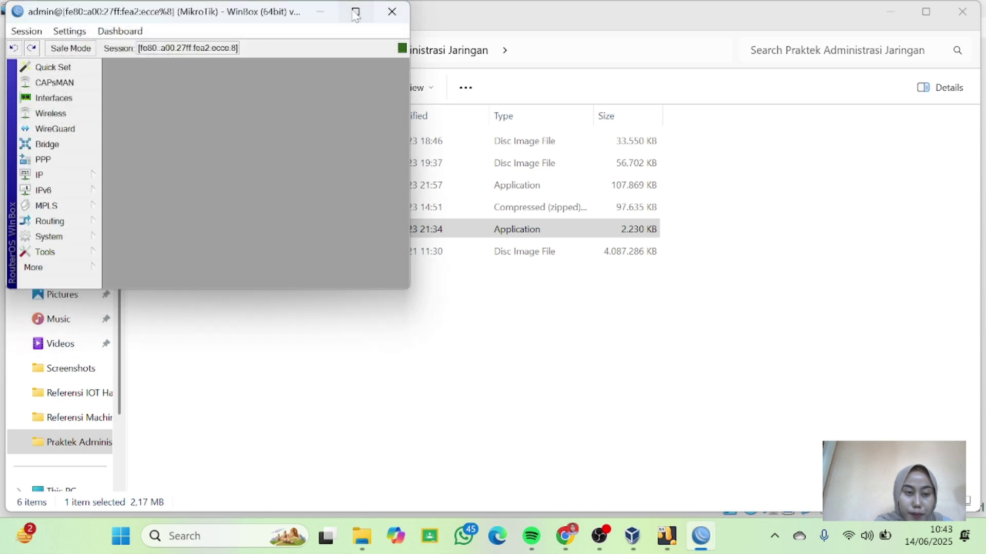
# Maximize the router session and show the Interface List with ether1, ether2 and ether3.
pyautogui.click(356, 11)
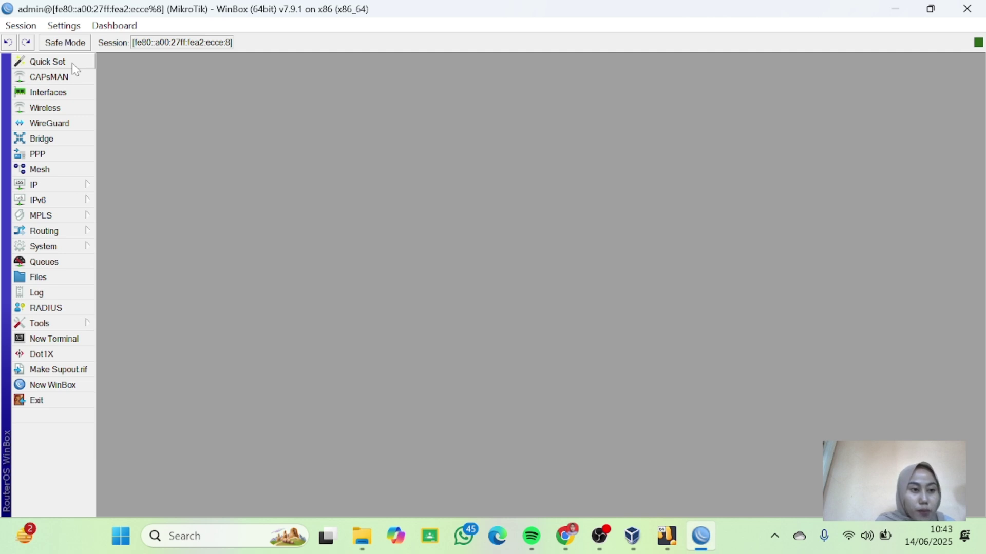
pyautogui.click(53, 95)
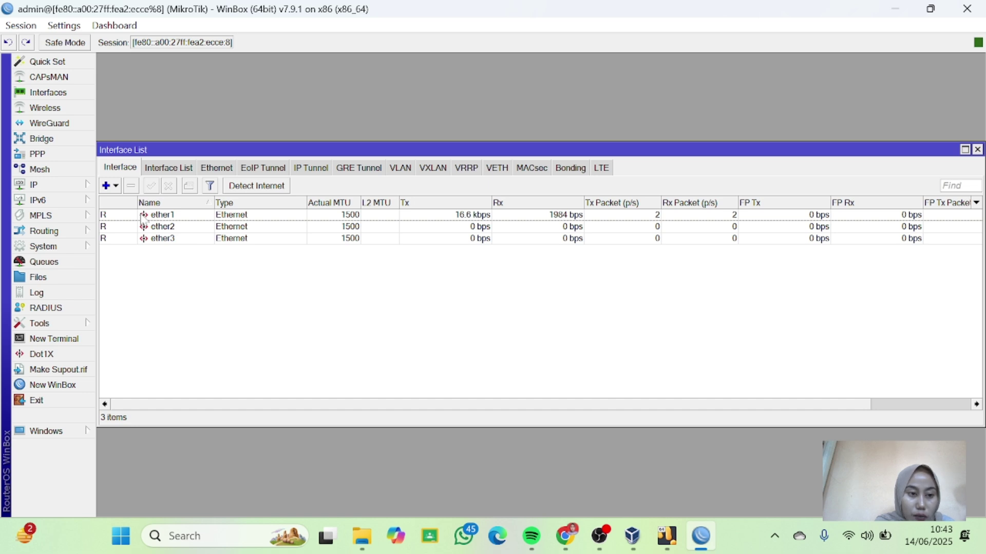
# Rename interface ether1 to 'Internet'.
pyautogui.click(167, 219)
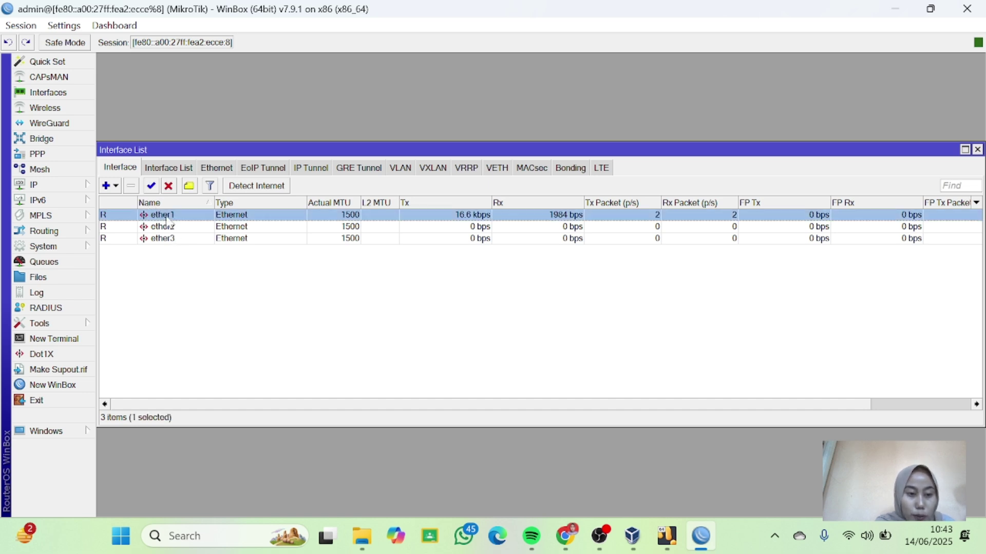
pyautogui.doubleClick(167, 221)
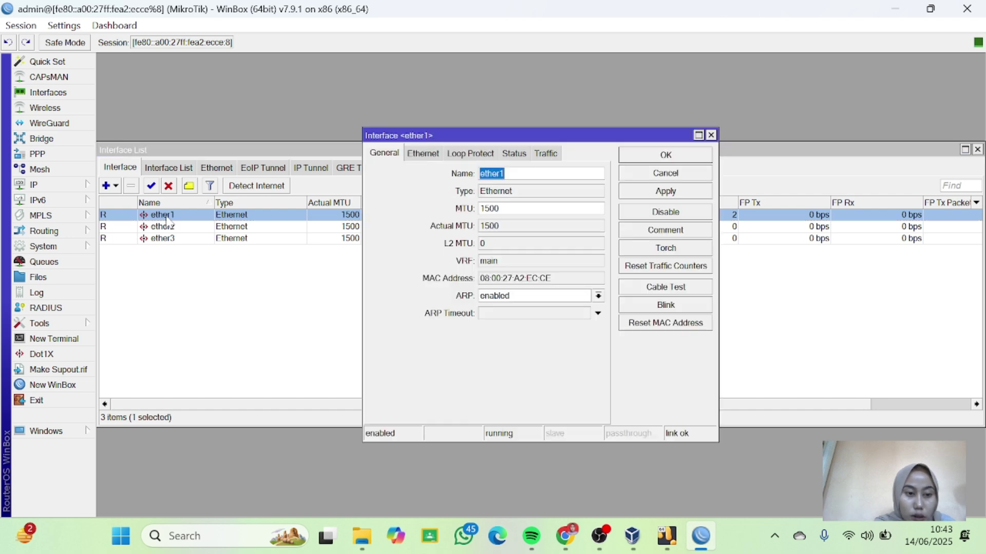
pyautogui.write('I')
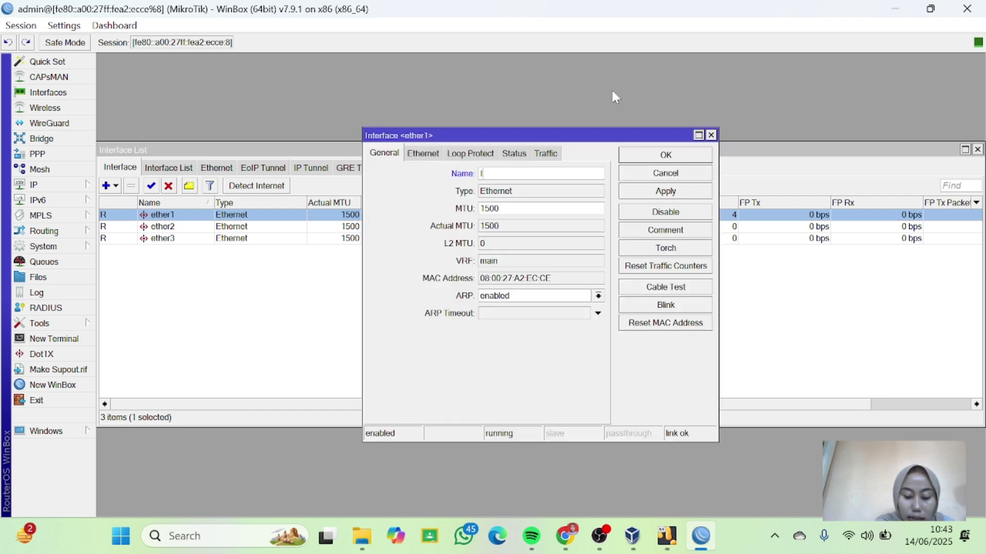
pyautogui.write('ntern')
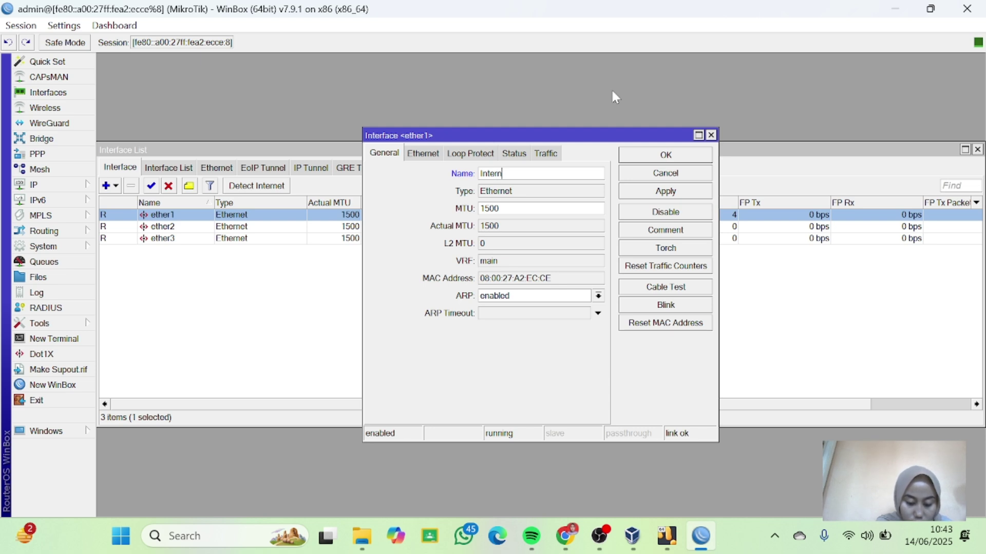
pyautogui.write('et')
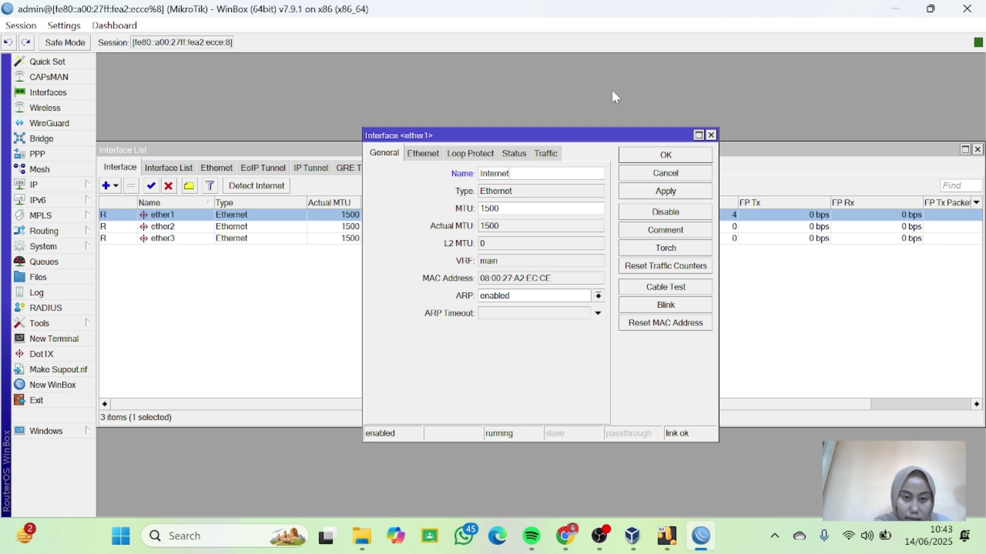
pyautogui.click(665, 156)
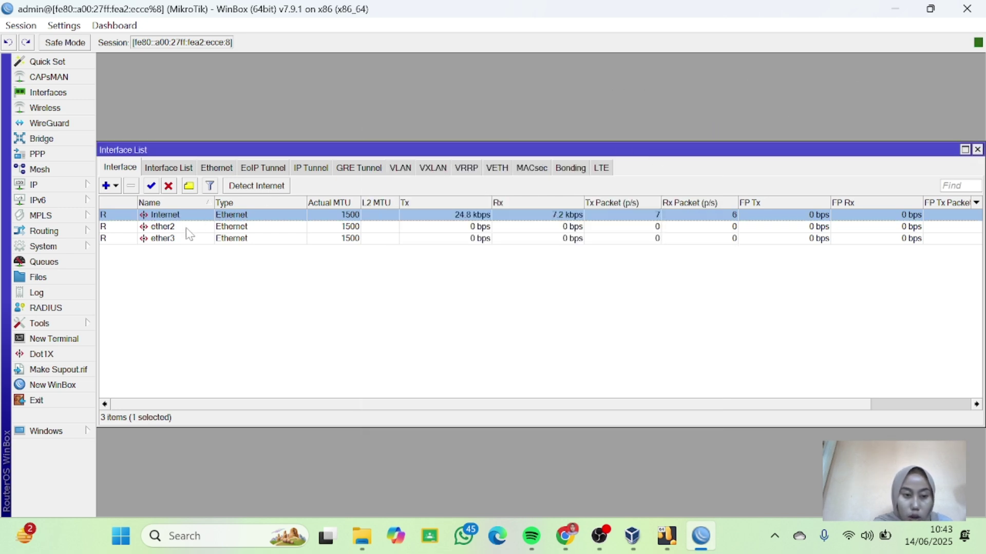
pyautogui.click(185, 229)
# Rename interface ether2 to 'Switch'.
pyautogui.doubleClick(188, 231)
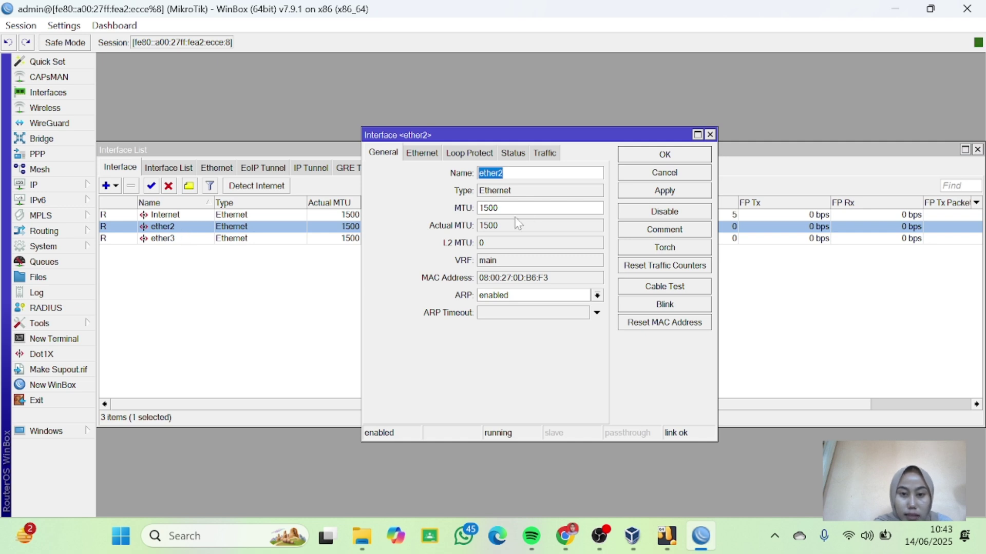
pyautogui.press('BackSpace')
pyautogui.write('Sw')
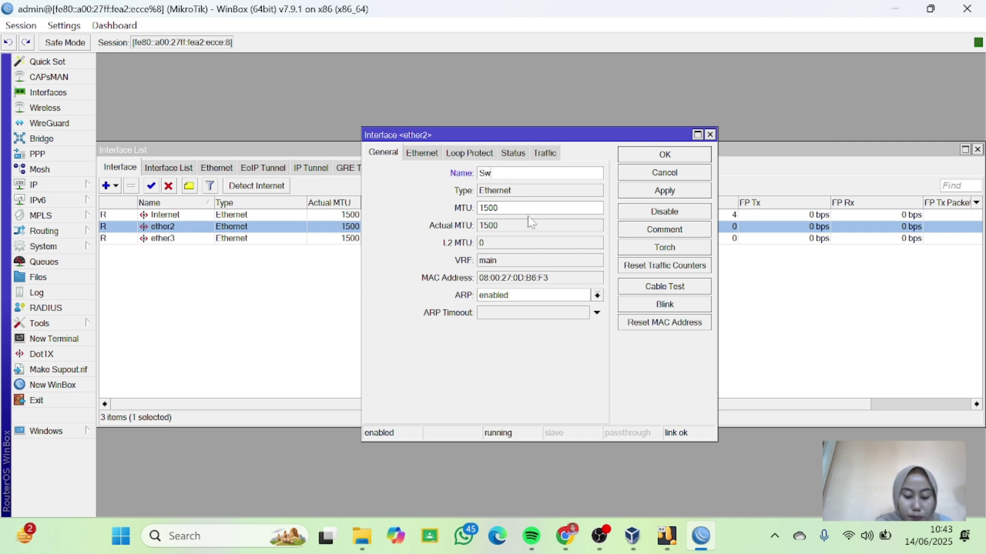
pyautogui.write('itch')
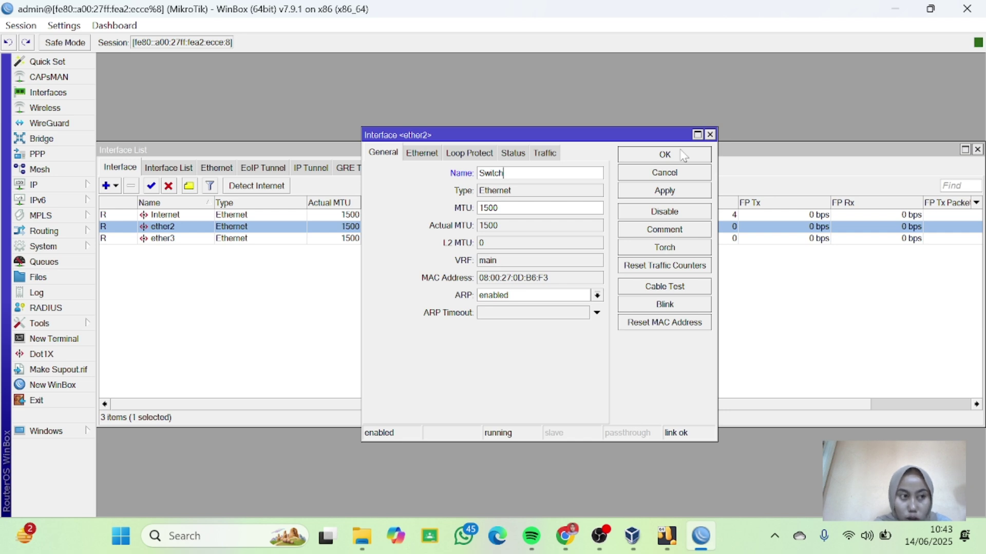
pyautogui.click(684, 156)
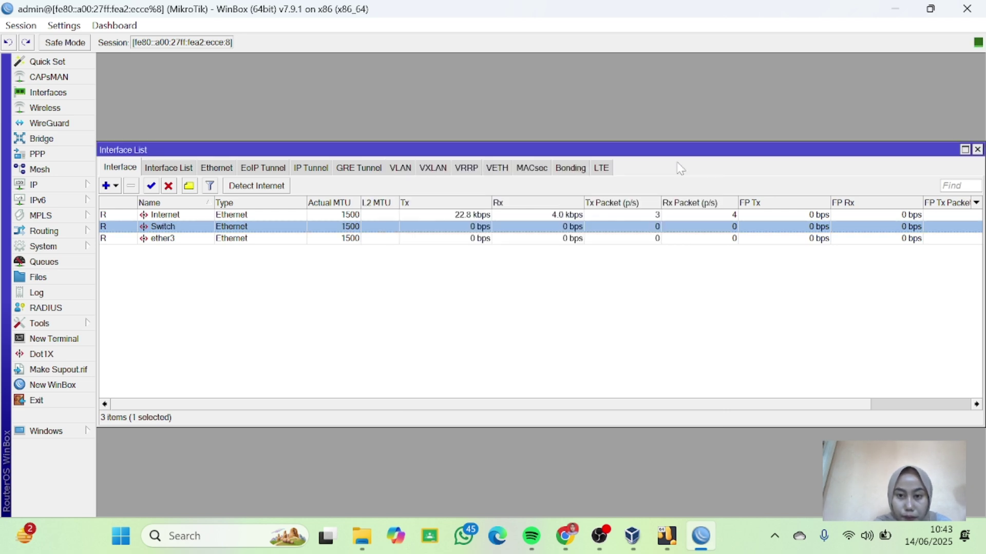
# Rename interface ether3 to 'Client'.
pyautogui.doubleClick(167, 238)
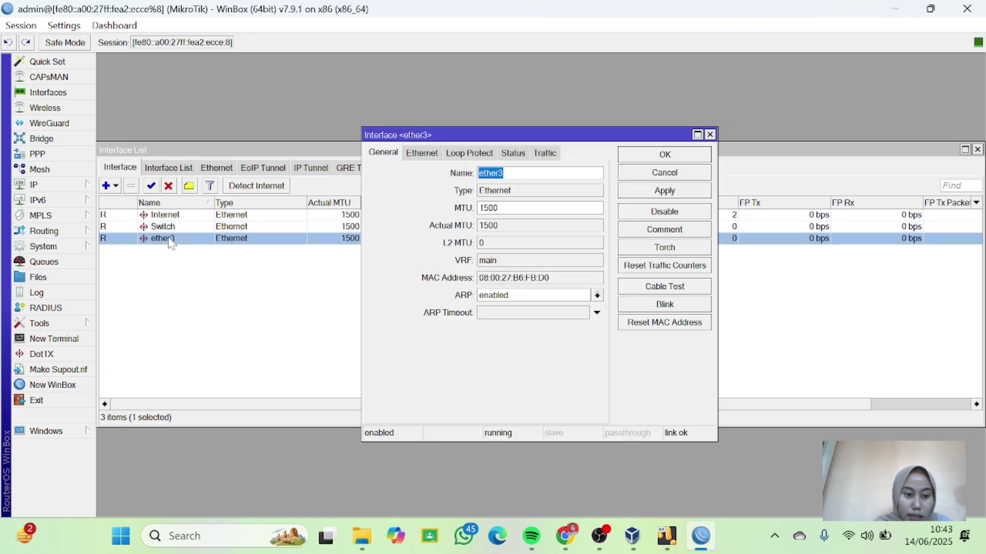
pyautogui.press('BackSpace')
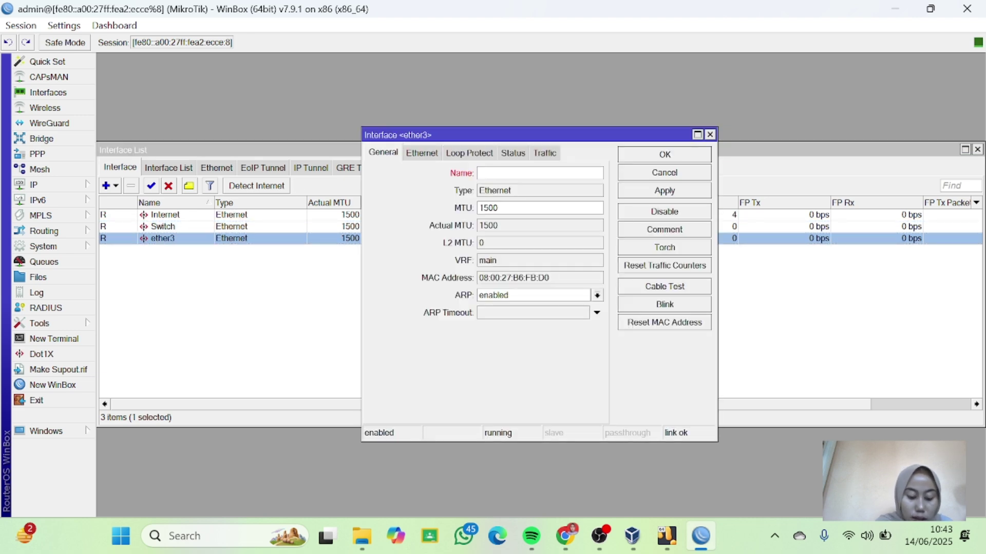
pyautogui.write('Cli')
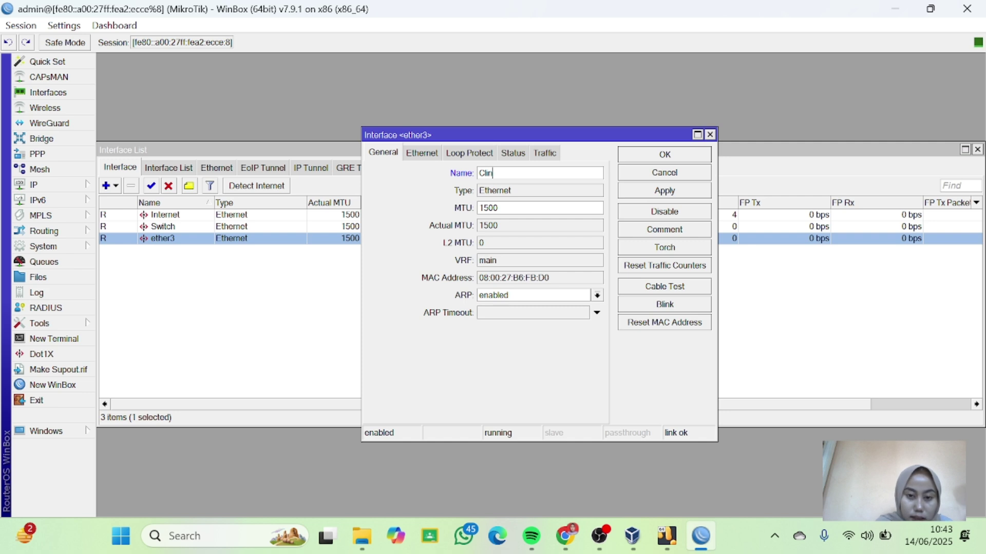
pyautogui.write('ent')
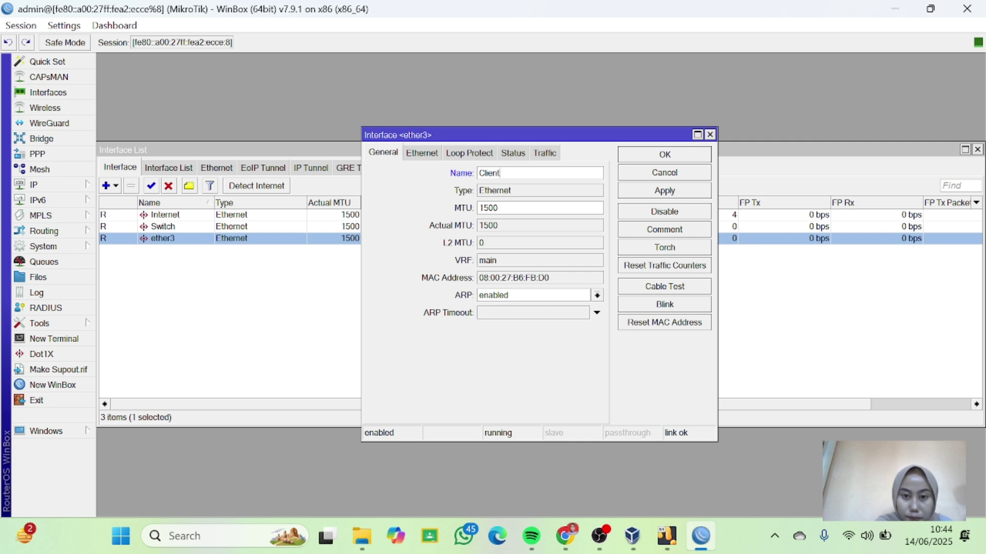
pyautogui.click(662, 156)
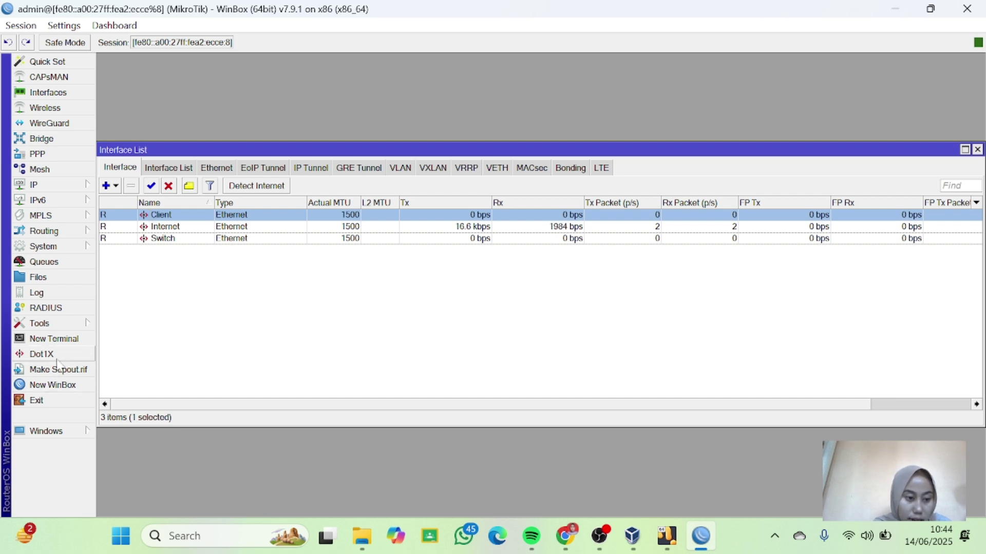
pyautogui.click(64, 343)
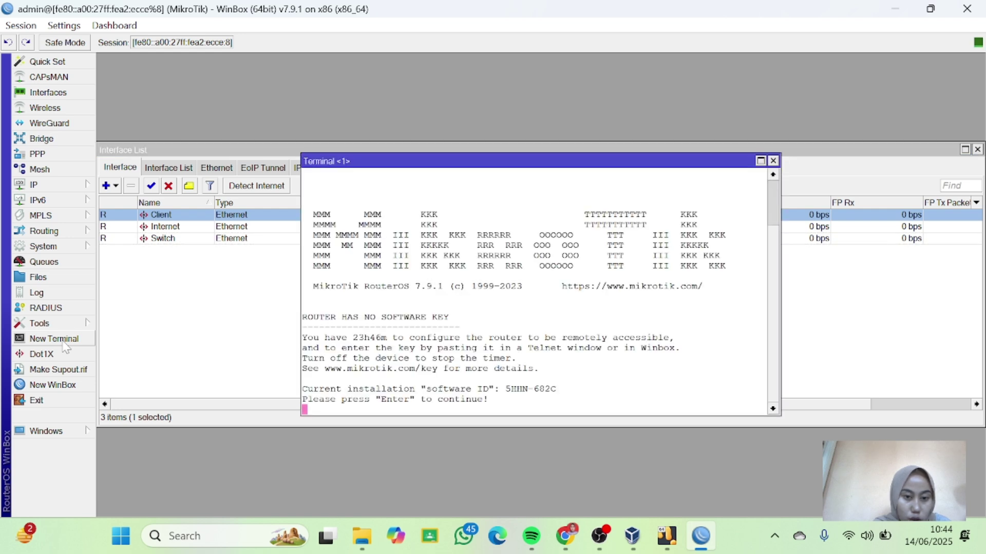
pyautogui.press('Return')
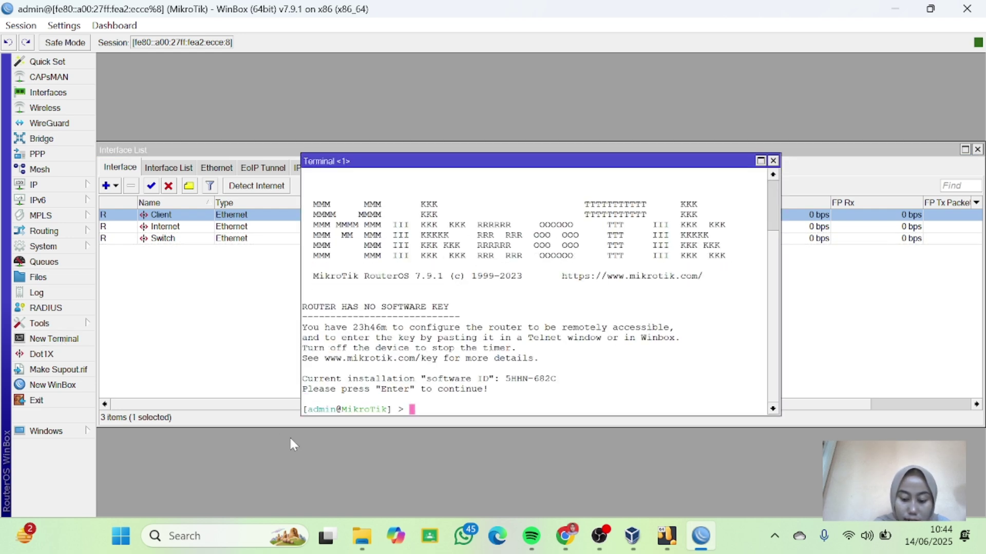
pyautogui.write('ping goo')
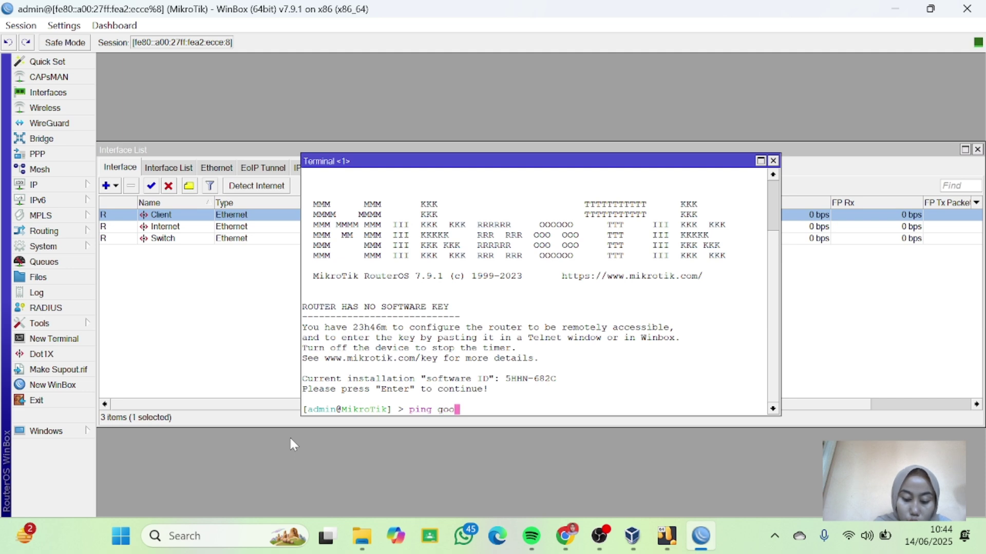
pyautogui.write('gle.com')
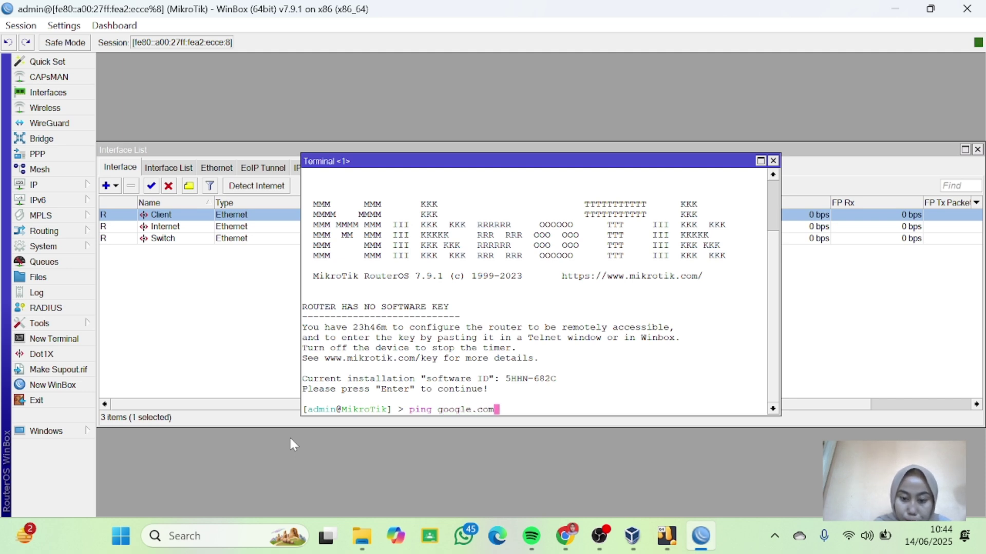
pyautogui.press('Return')
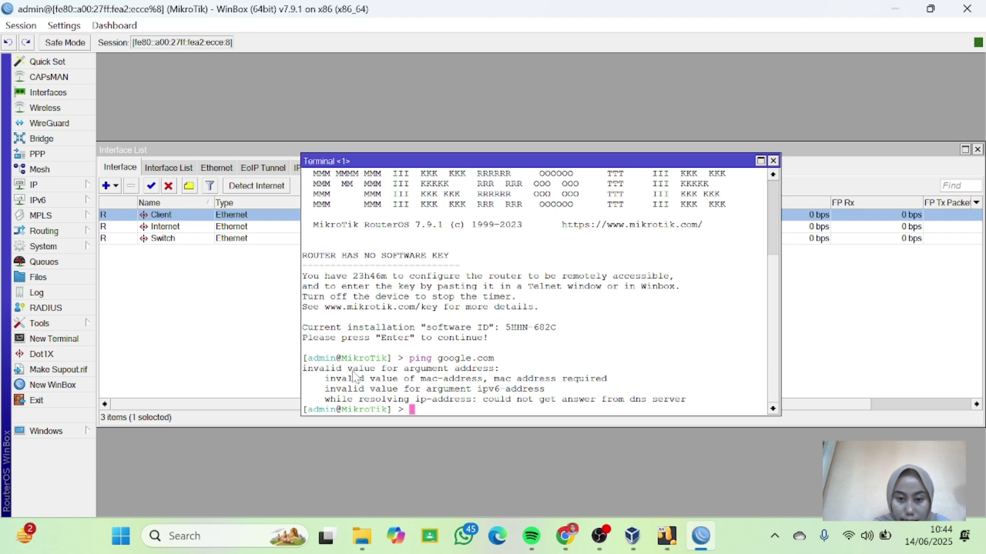
pyautogui.click(773, 161)
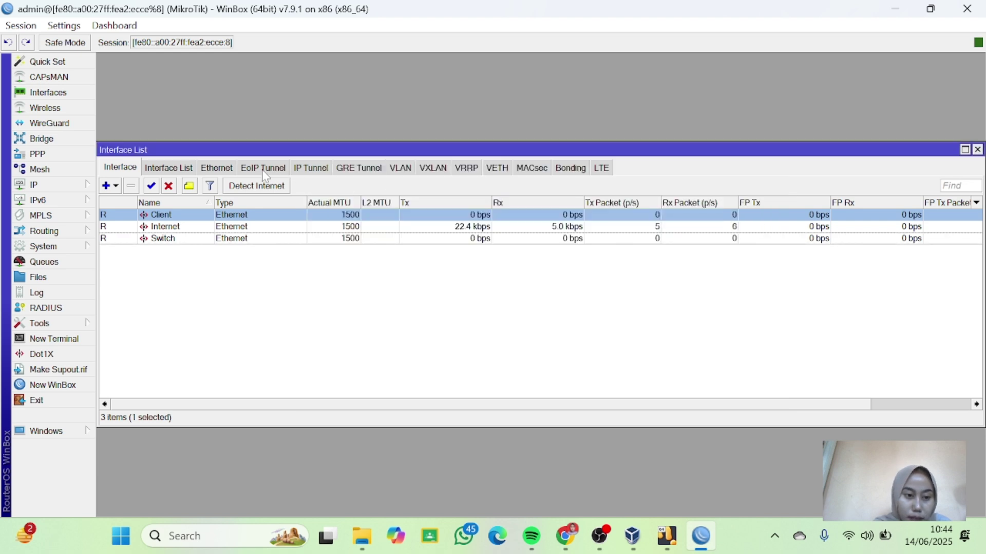
# Create a DHCP client on the Internet interface, which binds 192.168.1.10/24.
pyautogui.click(179, 227)
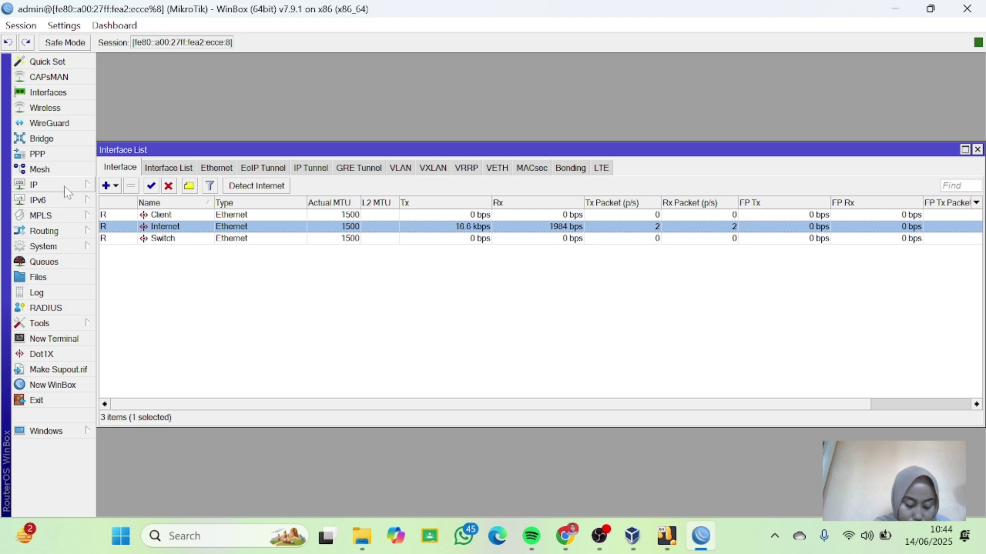
pyautogui.click(66, 187)
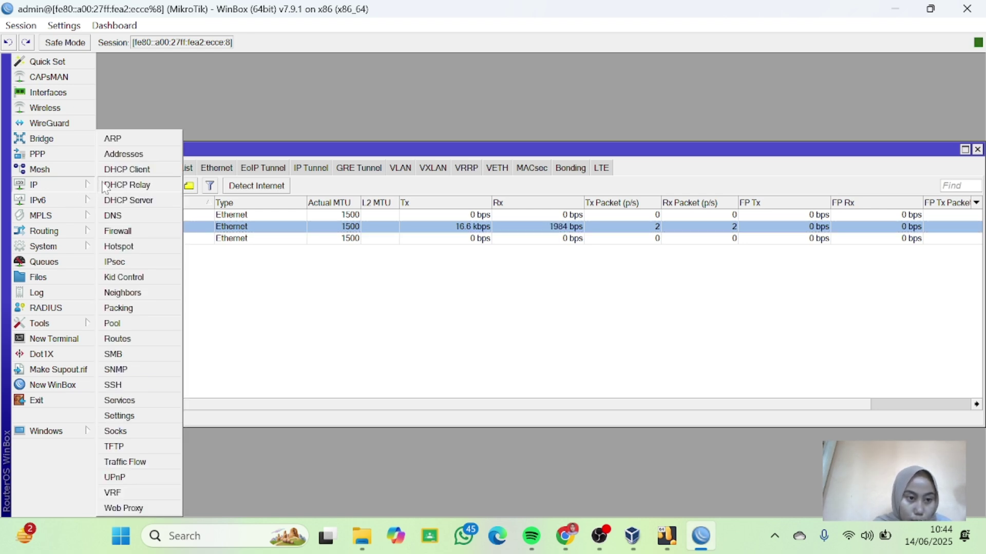
pyautogui.click(119, 173)
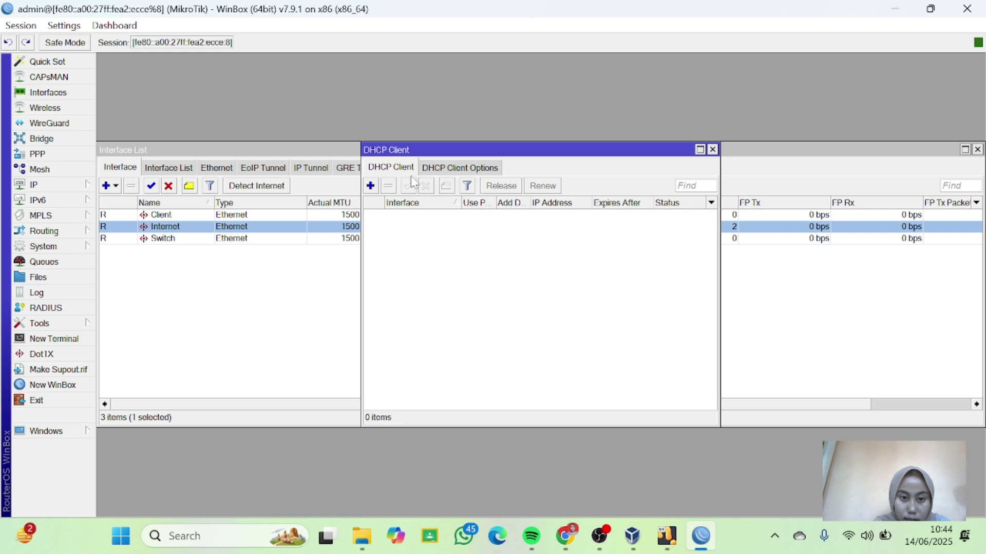
pyautogui.click(370, 186)
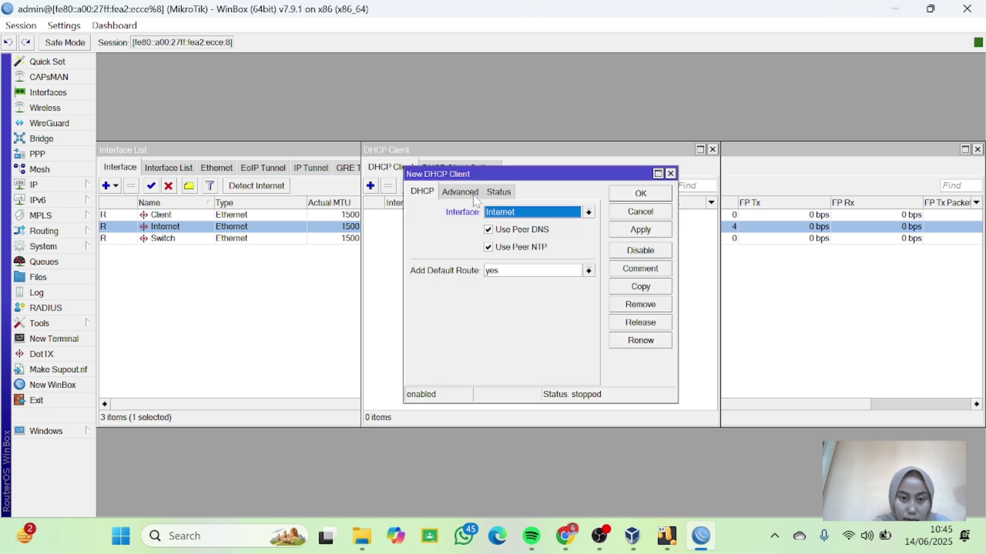
pyautogui.click(641, 194)
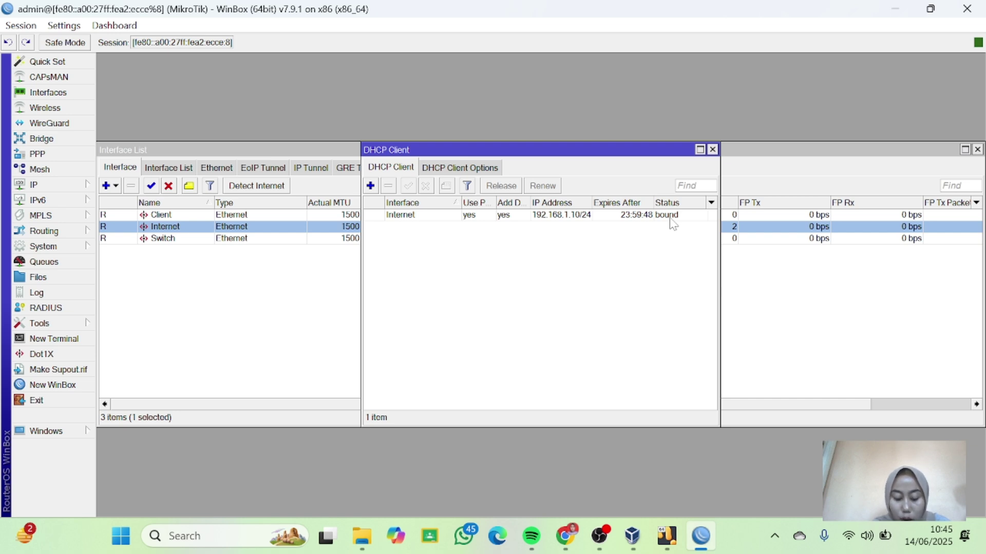
pyautogui.click(713, 149)
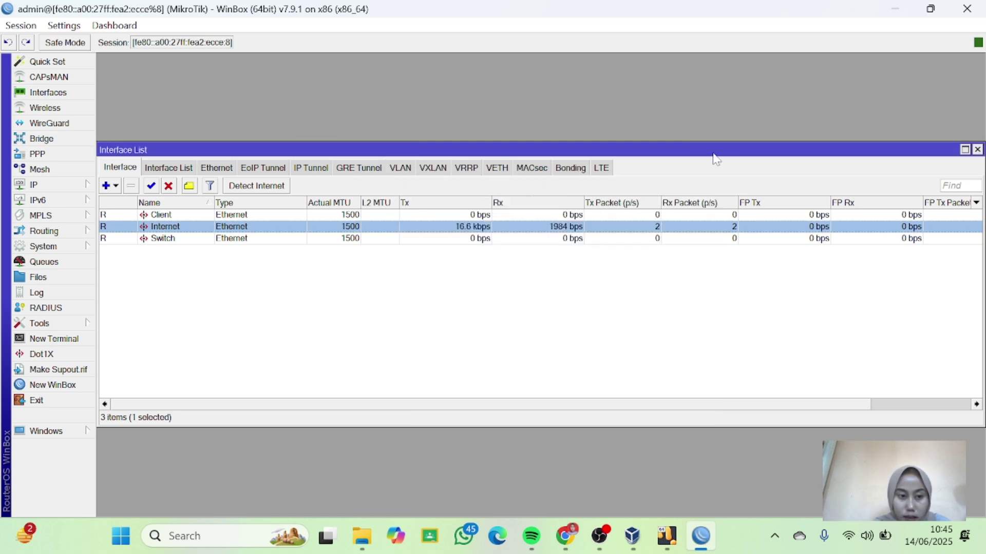
pyautogui.click(61, 187)
pyautogui.click(129, 155)
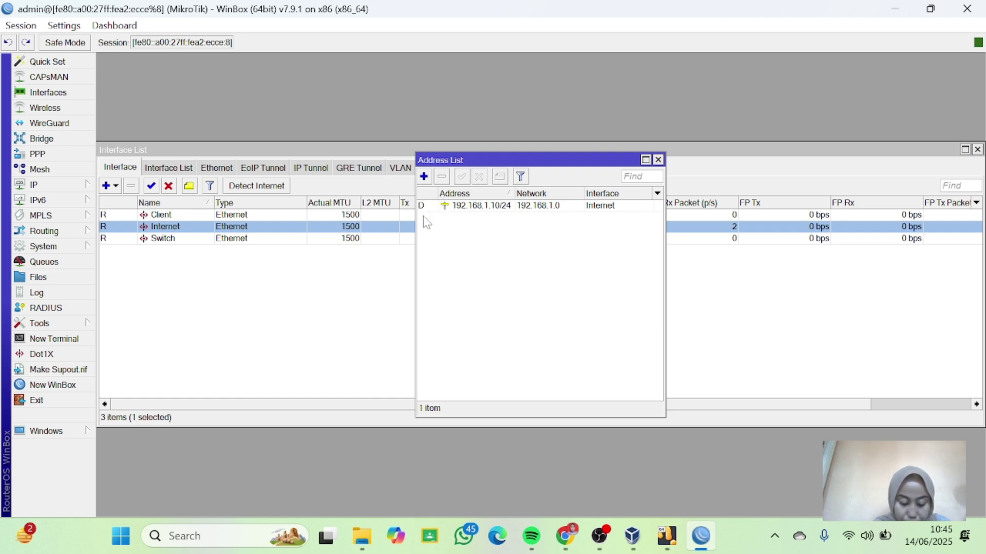
pyautogui.click(659, 163)
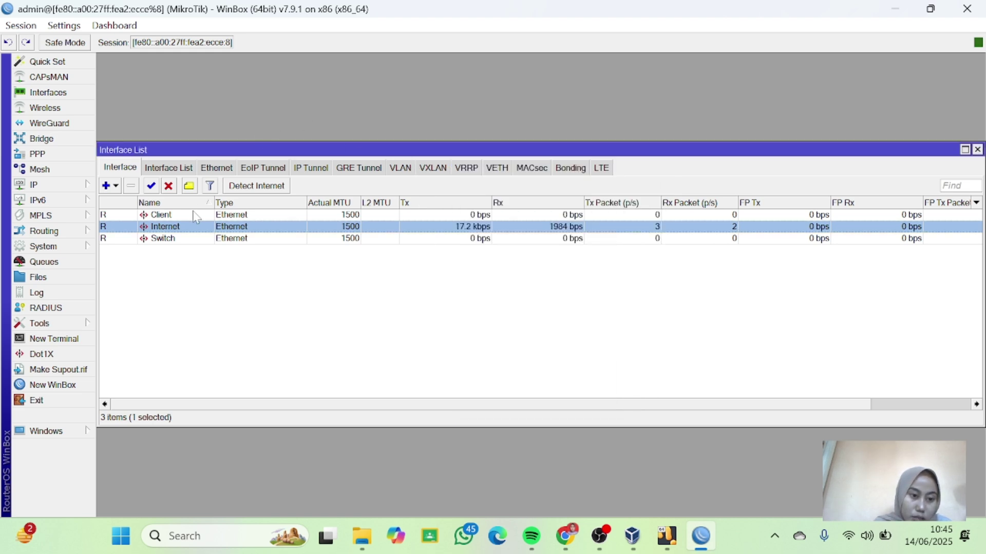
pyautogui.click(171, 241)
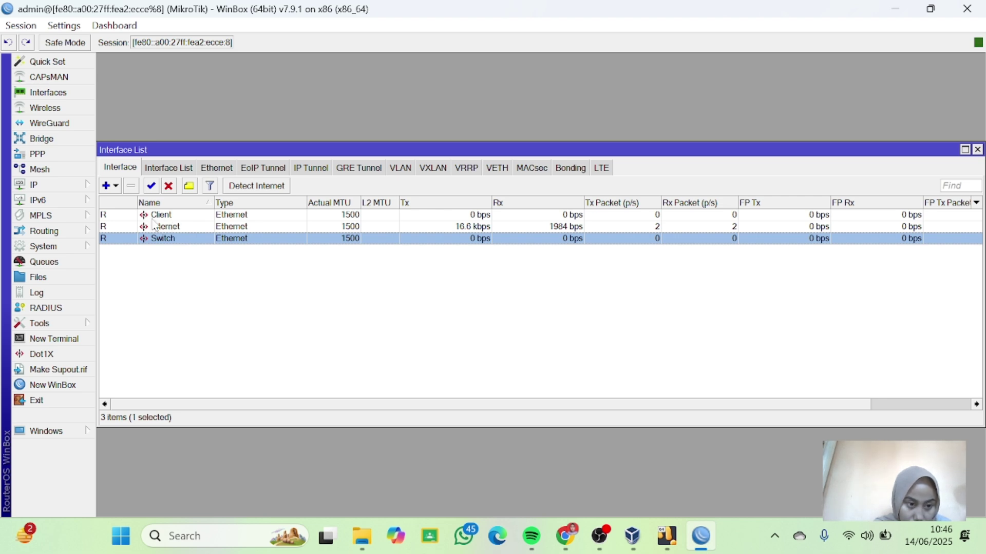
# Add the IP address 192.168.10.1/28 on the Switch interface.
pyautogui.click(56, 187)
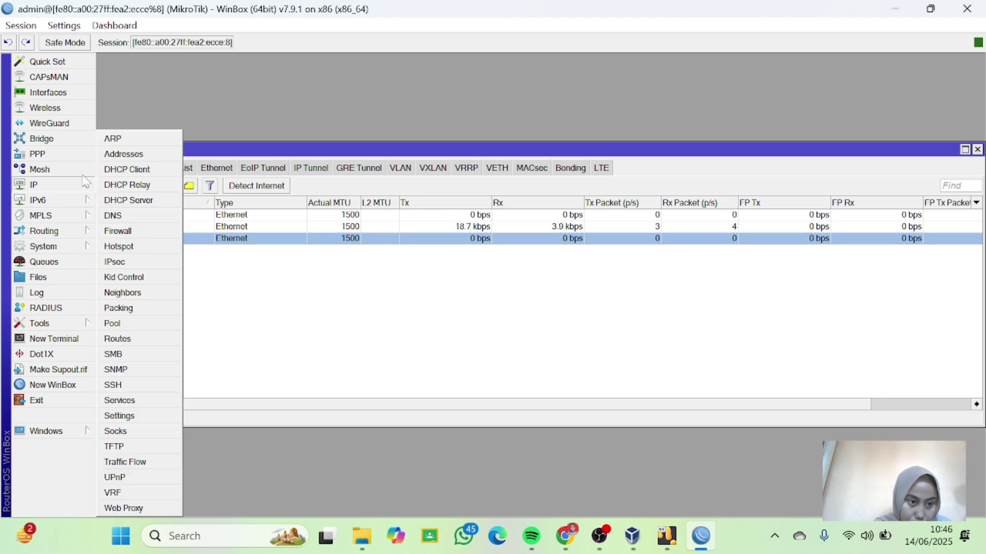
pyautogui.click(124, 154)
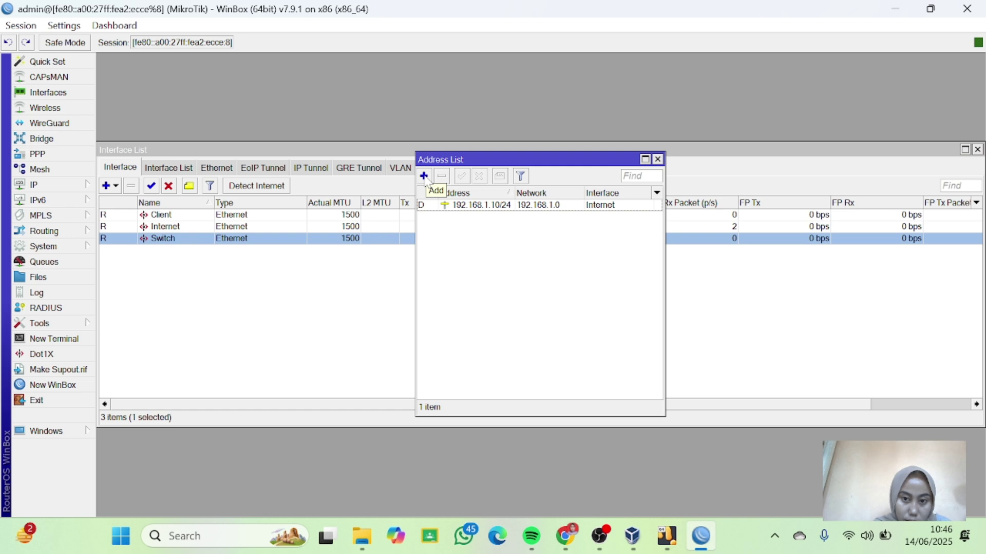
pyautogui.click(424, 176)
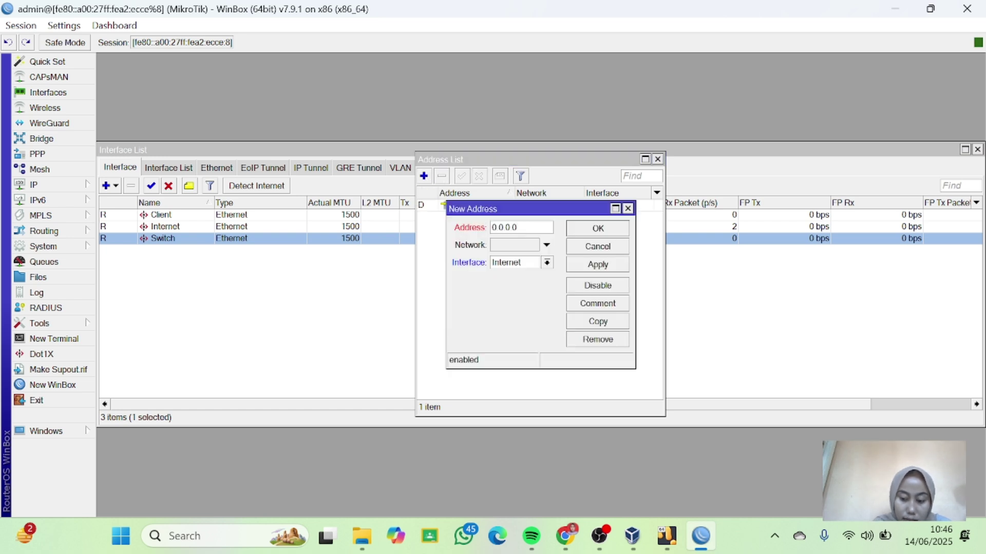
pyautogui.press('BackSpace')
pyautogui.press('BackSpace')
pyautogui.press('BackSpace')
pyautogui.press('BackSpace')
pyautogui.press('BackSpace')
pyautogui.press('BackSpace')
pyautogui.press('BackSpace')
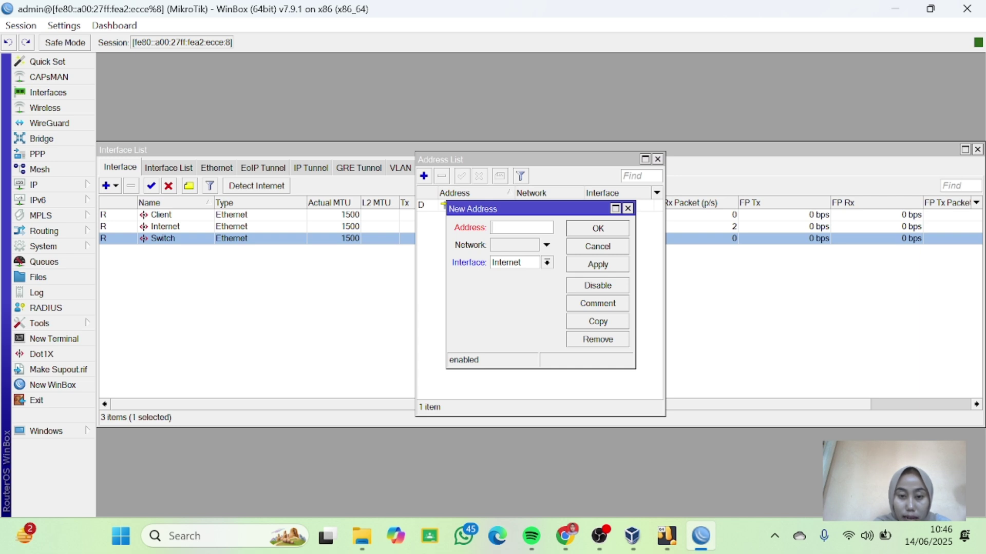
pyautogui.write('192')
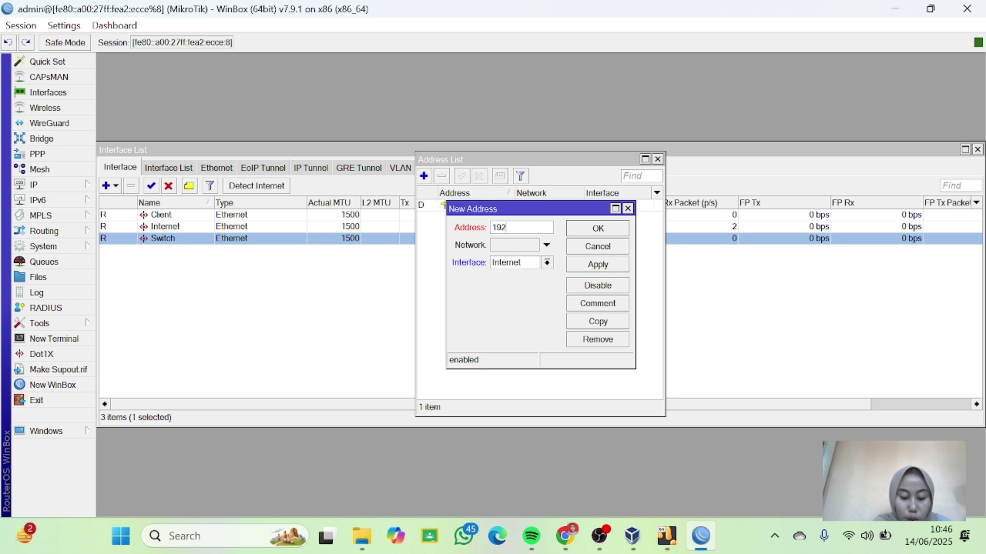
pyautogui.write('.168')
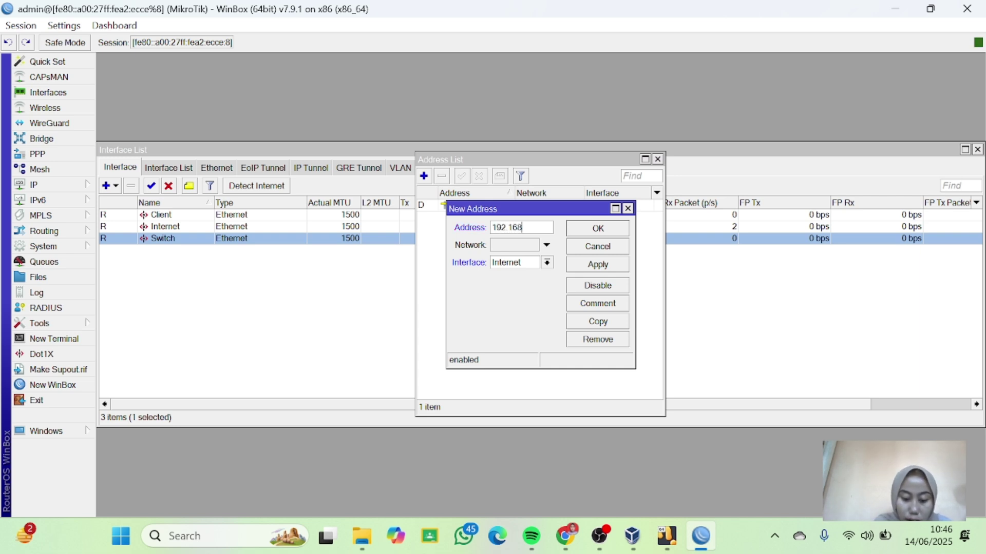
pyautogui.write('.10')
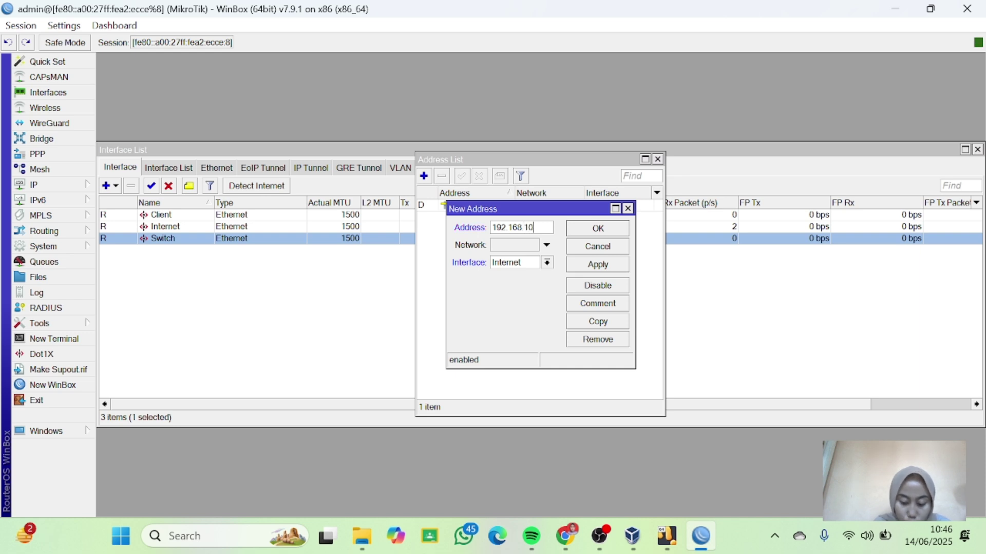
pyautogui.write('.1')
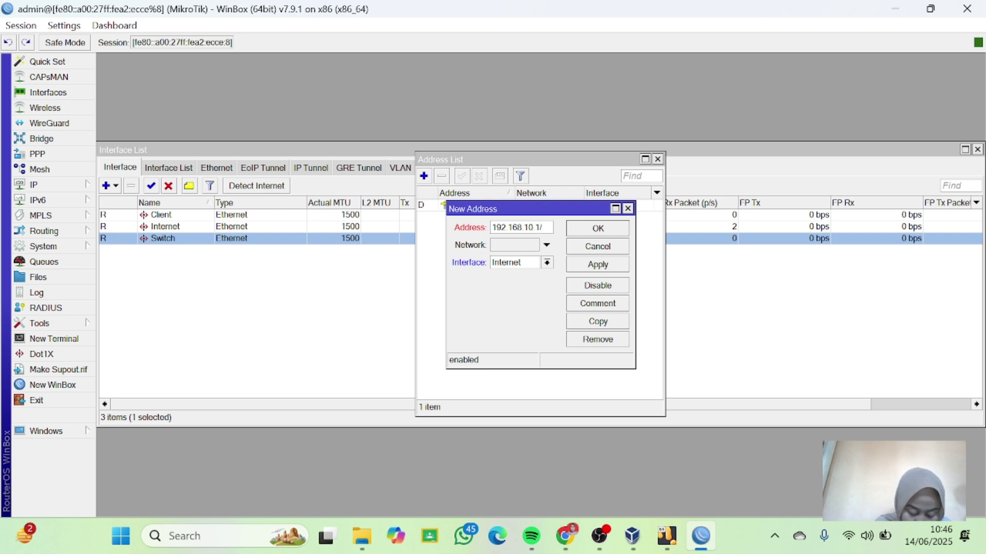
pyautogui.write('/28')
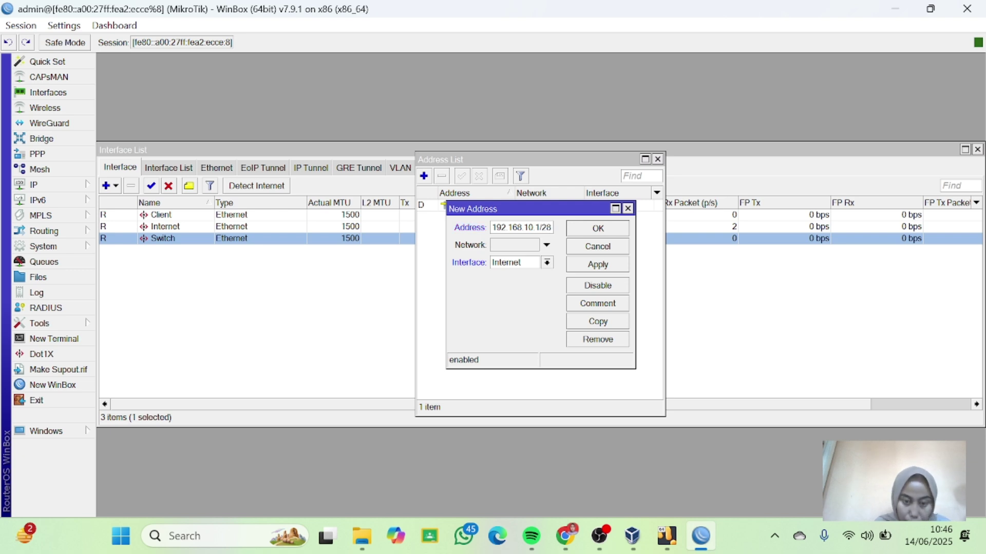
pyautogui.click(548, 263)
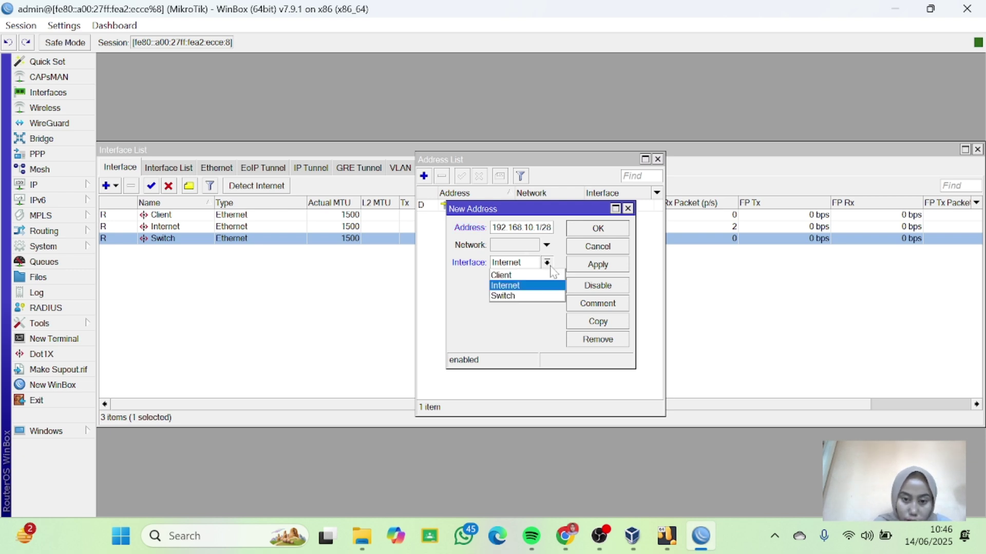
pyautogui.click(511, 297)
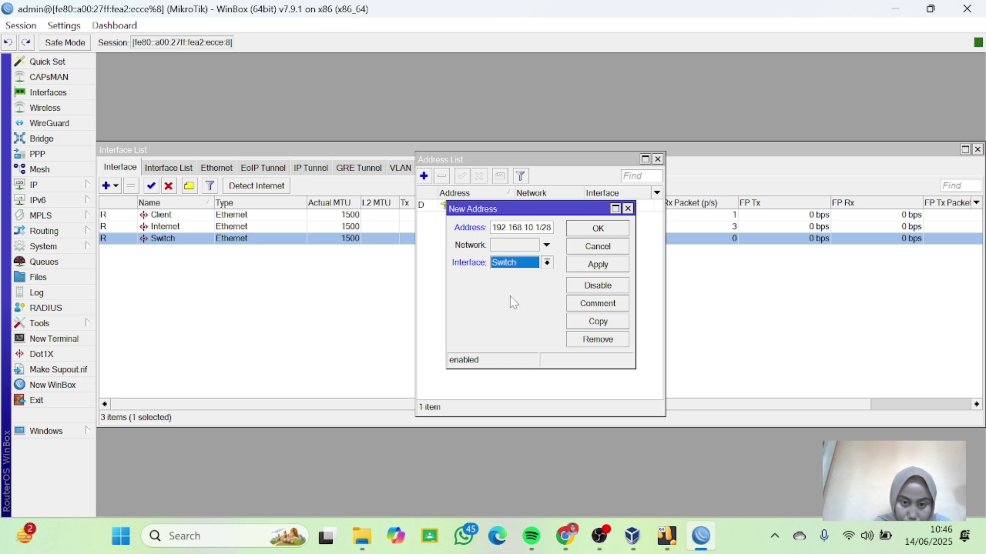
pyautogui.click(595, 267)
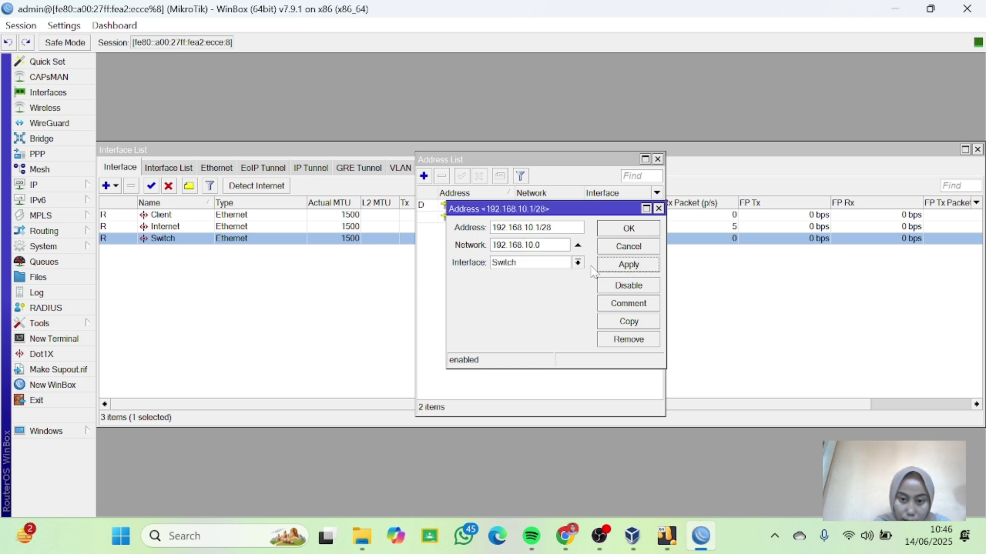
pyautogui.click(629, 230)
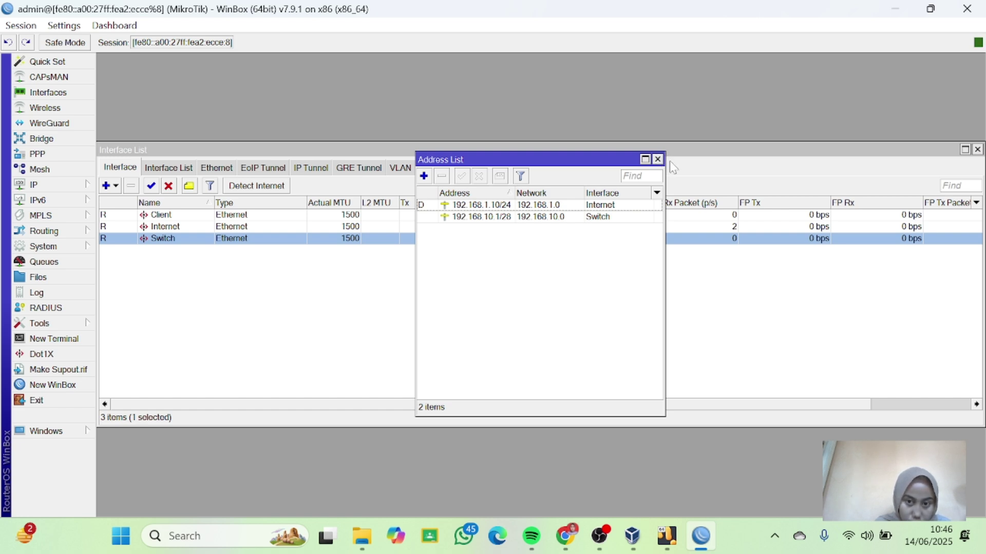
# Close the Address List and bring up the IP > DHCP Server window.
pyautogui.click(658, 159)
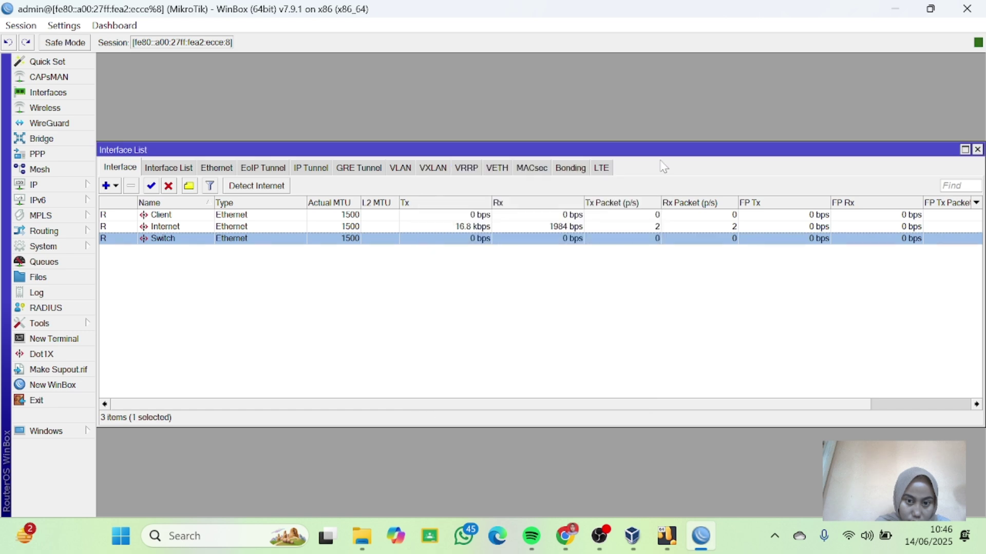
pyautogui.click(79, 185)
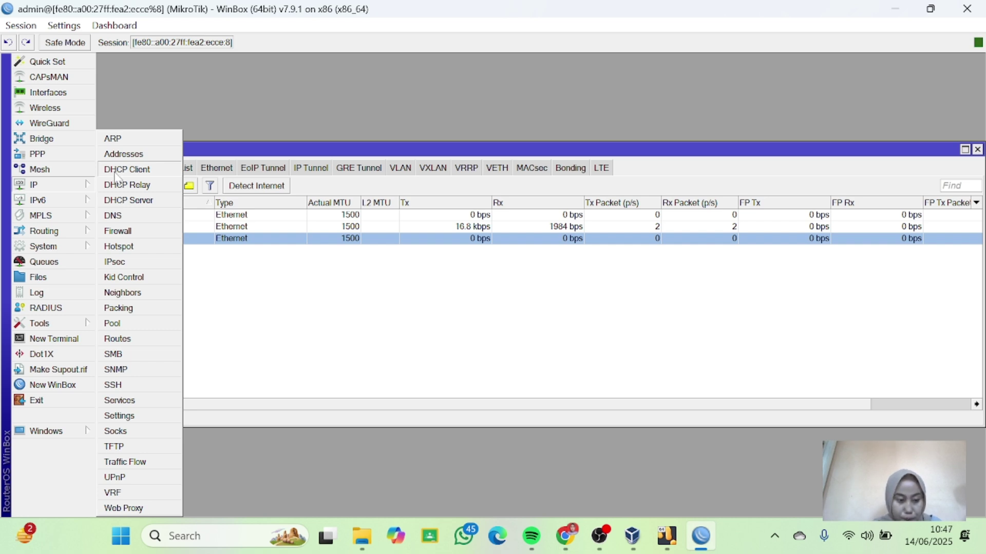
pyautogui.click(267, 296)
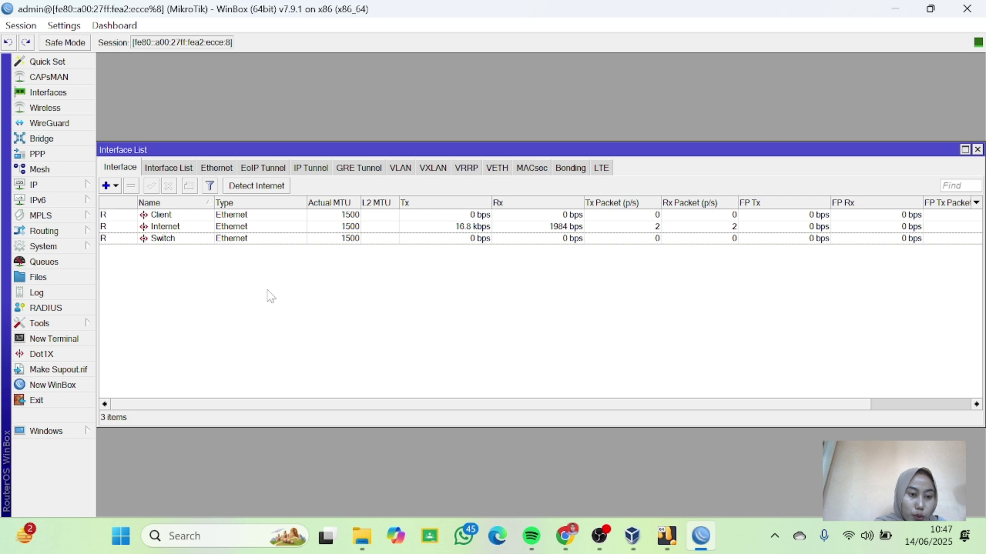
pyautogui.click(167, 215)
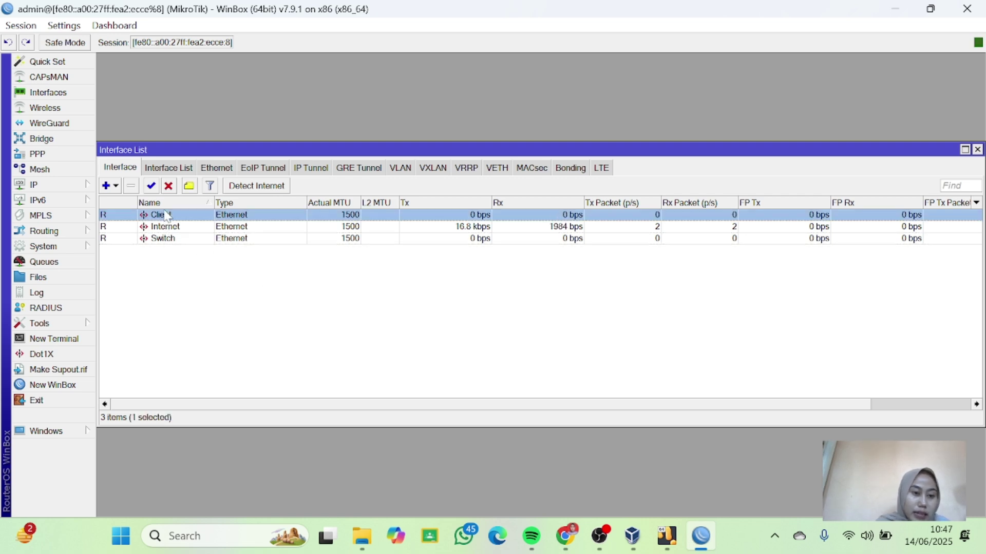
pyautogui.click(59, 188)
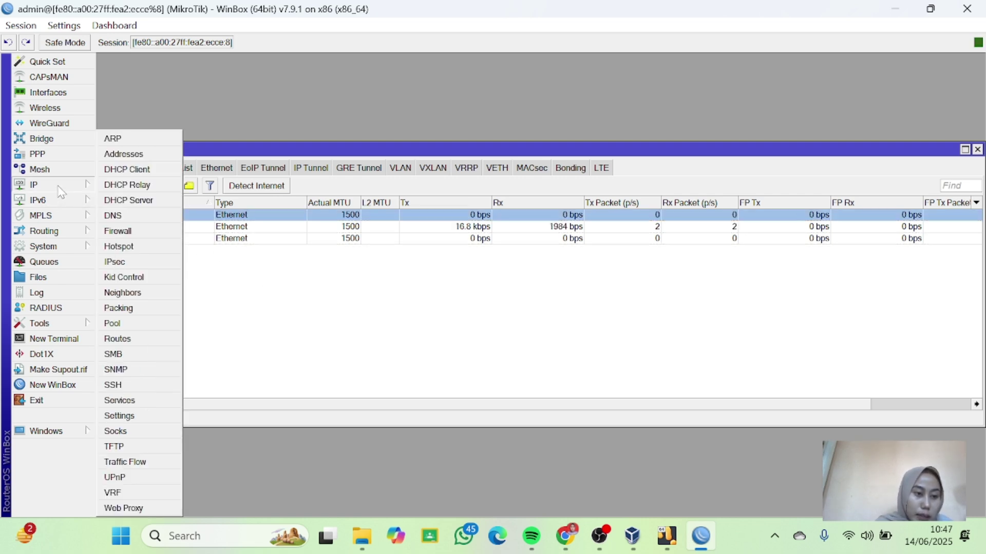
pyautogui.click(153, 202)
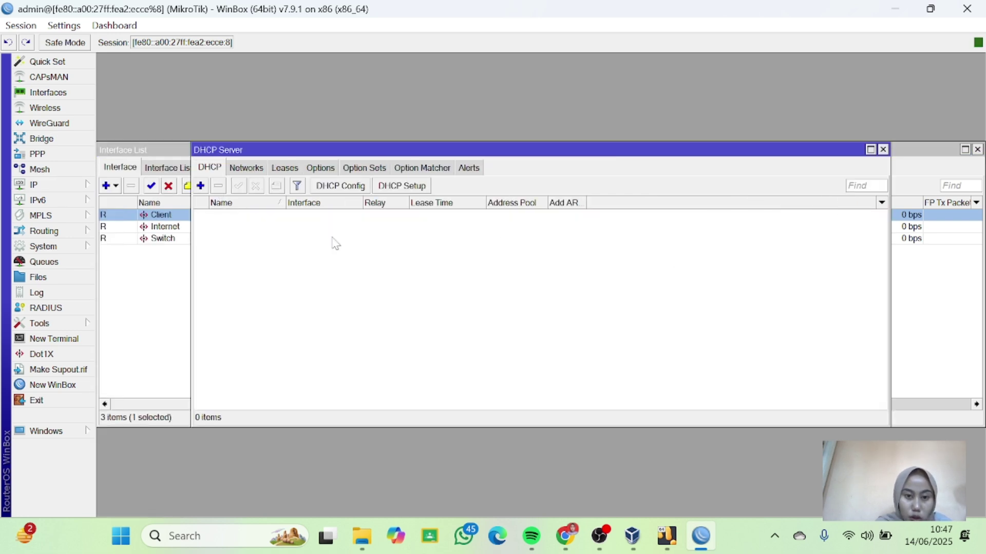
# Run DHCP Setup on Switch: 192.168.10.0/28, gateway 192.168.10.1, default pool and DNS, 00:30:00 lease.
pyautogui.click(400, 190)
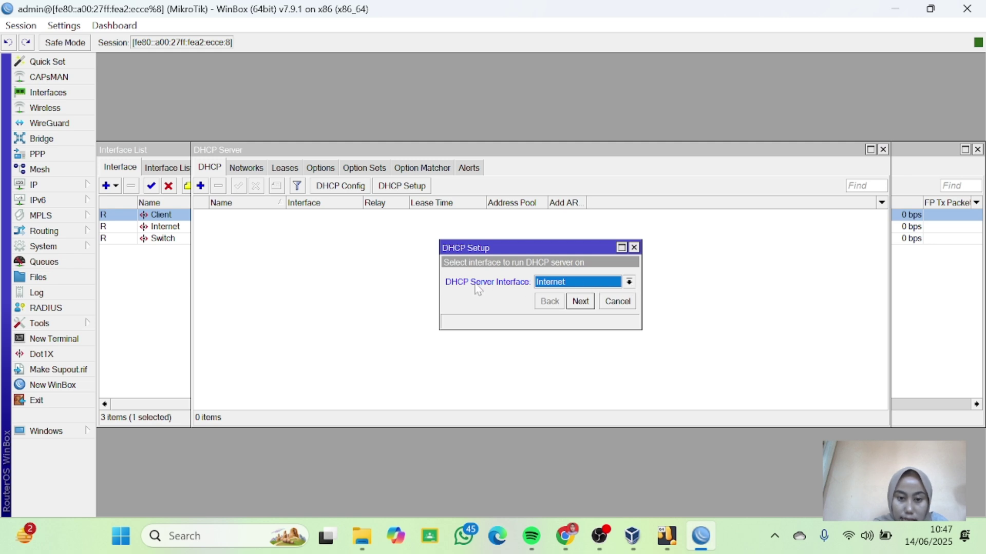
pyautogui.click(635, 283)
pyautogui.click(561, 315)
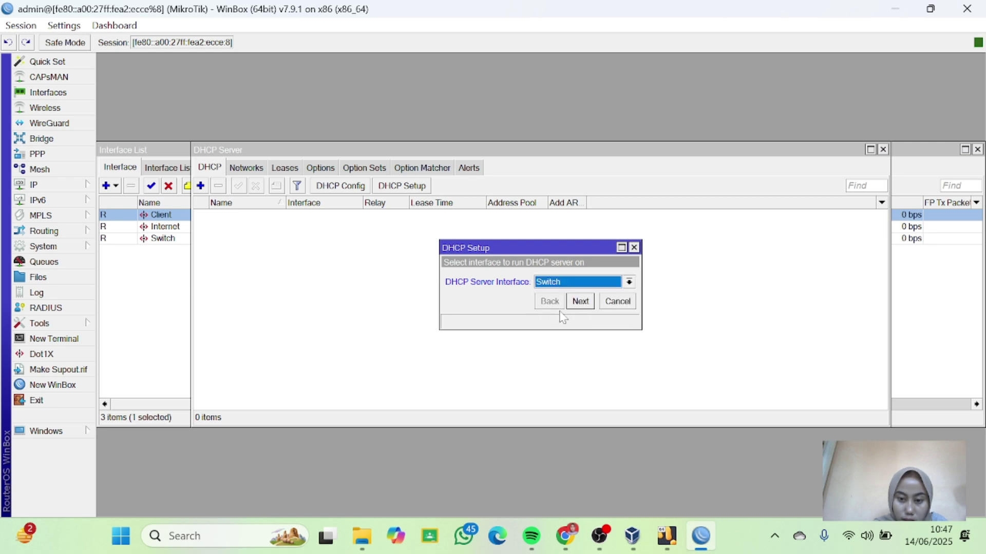
pyautogui.click(582, 302)
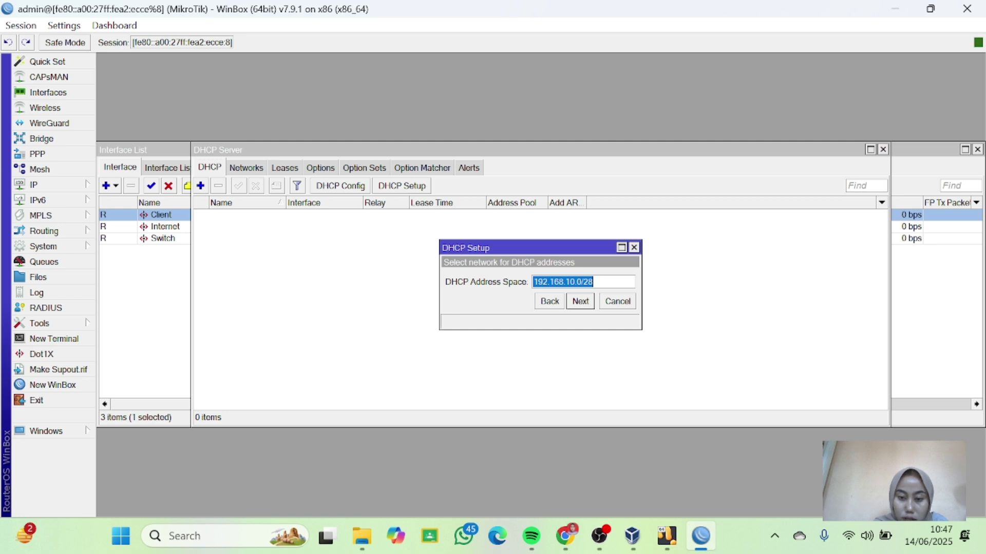
pyautogui.click(581, 303)
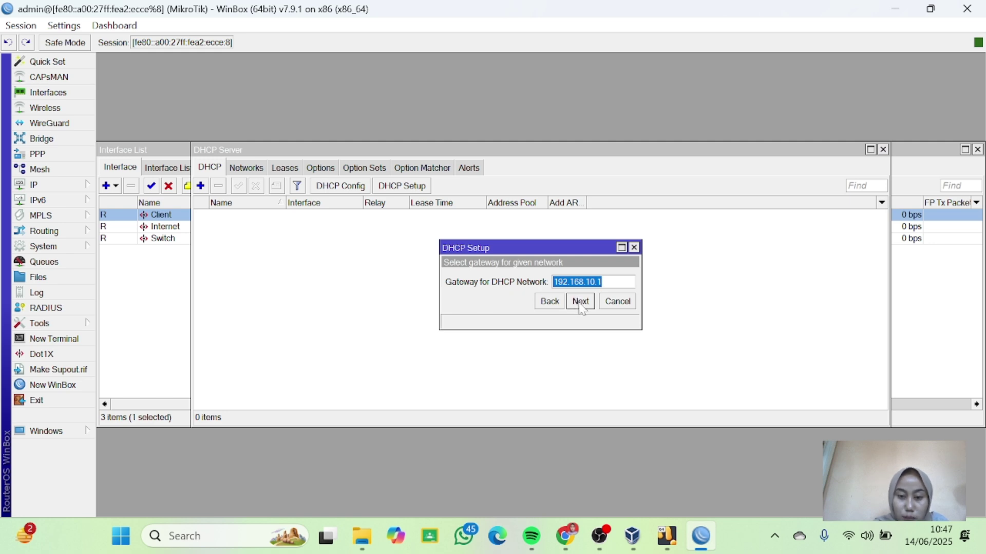
pyautogui.click(580, 302)
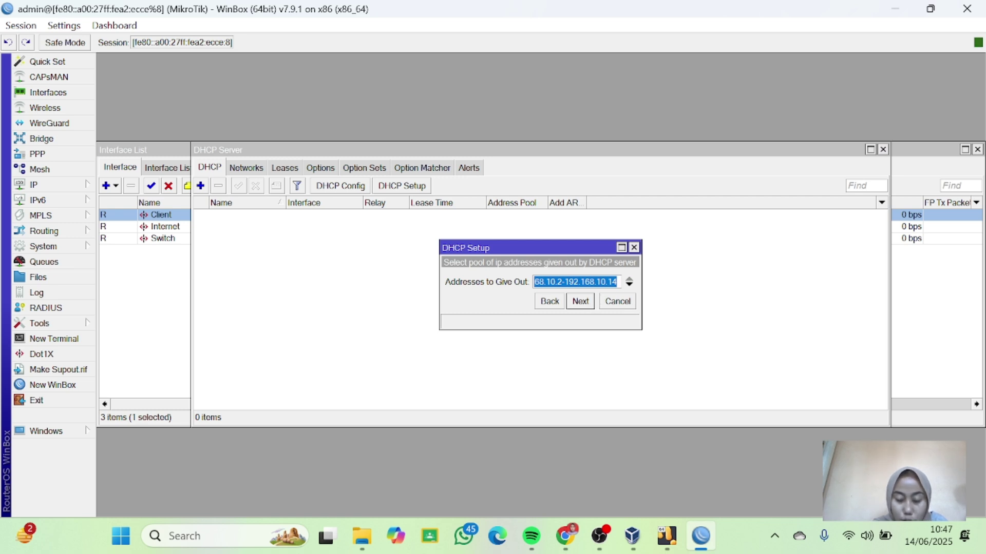
pyautogui.click(580, 301)
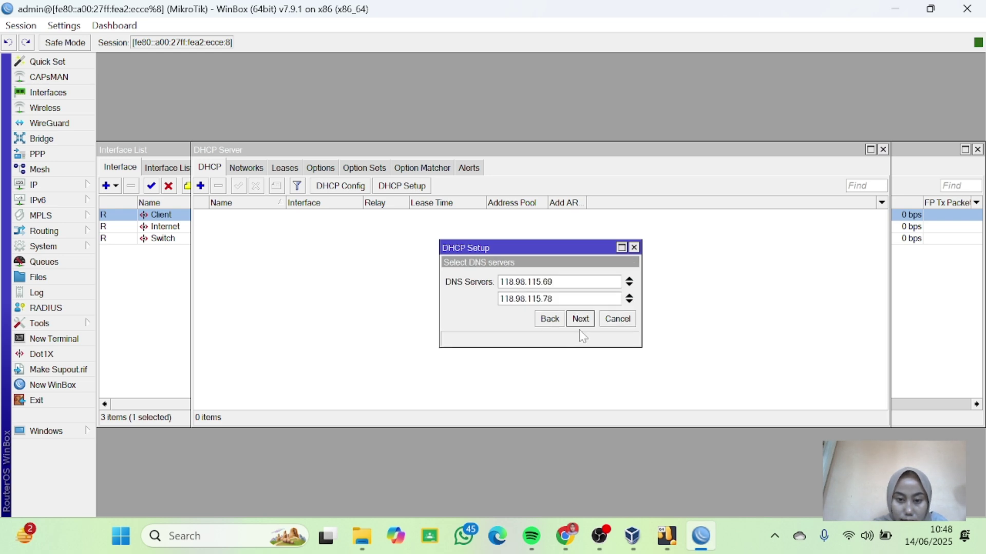
pyautogui.click(582, 320)
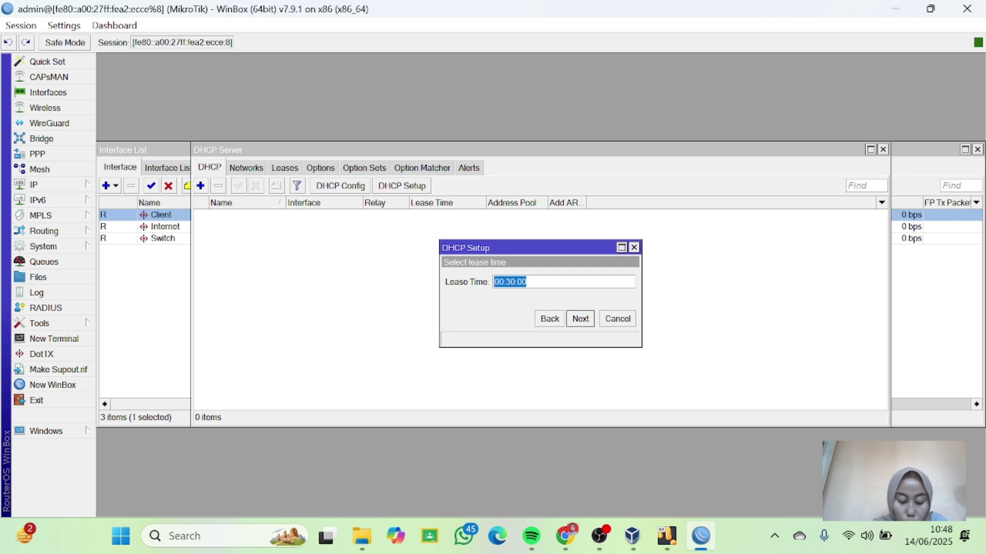
pyautogui.click(578, 319)
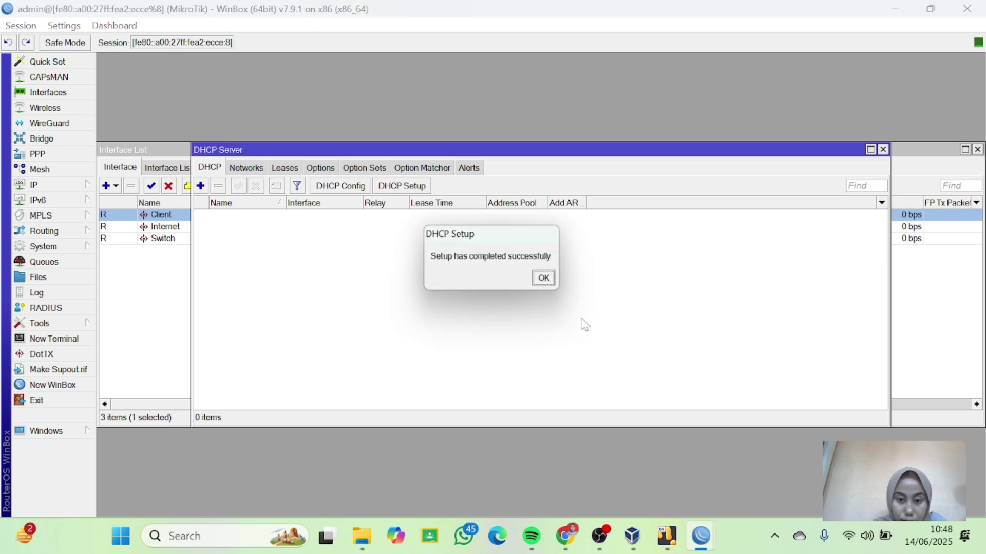
pyautogui.click(545, 279)
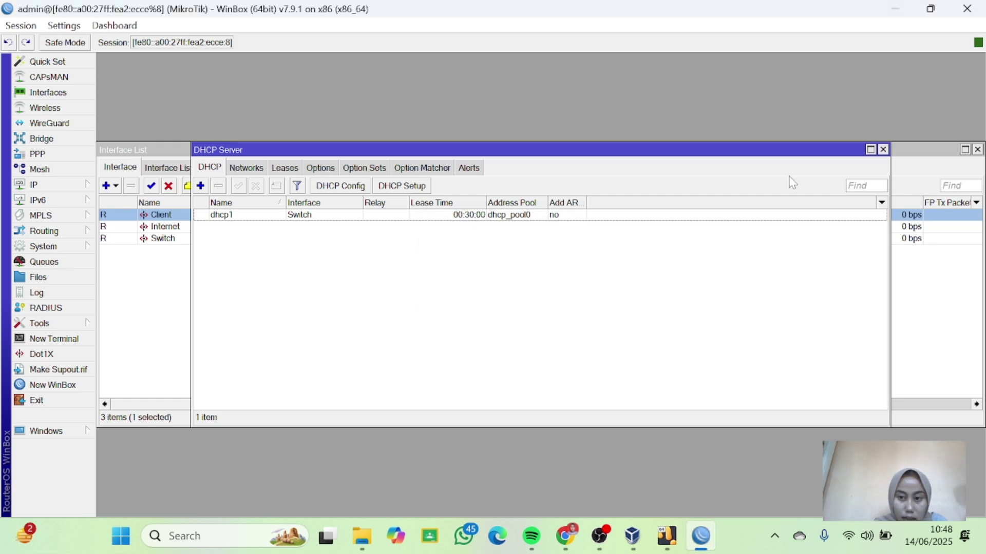
# Close the DHCP Server window and show the Firewall's empty NAT rules list.
pyautogui.click(883, 150)
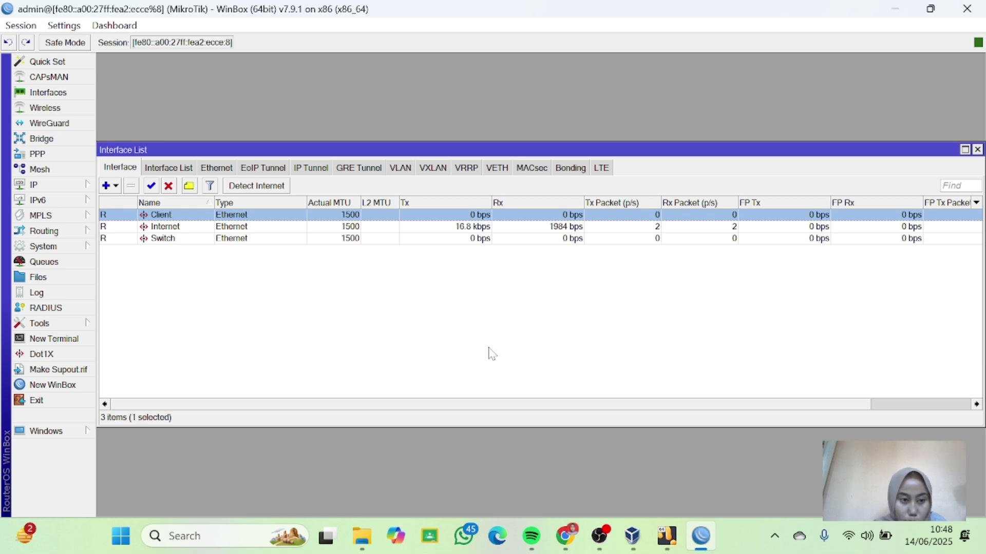
pyautogui.click(62, 189)
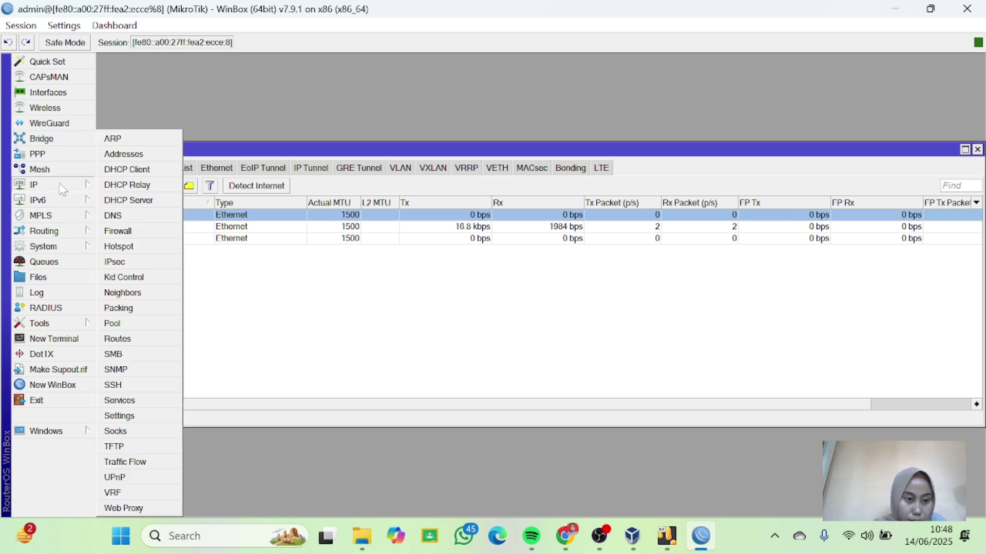
pyautogui.click(135, 231)
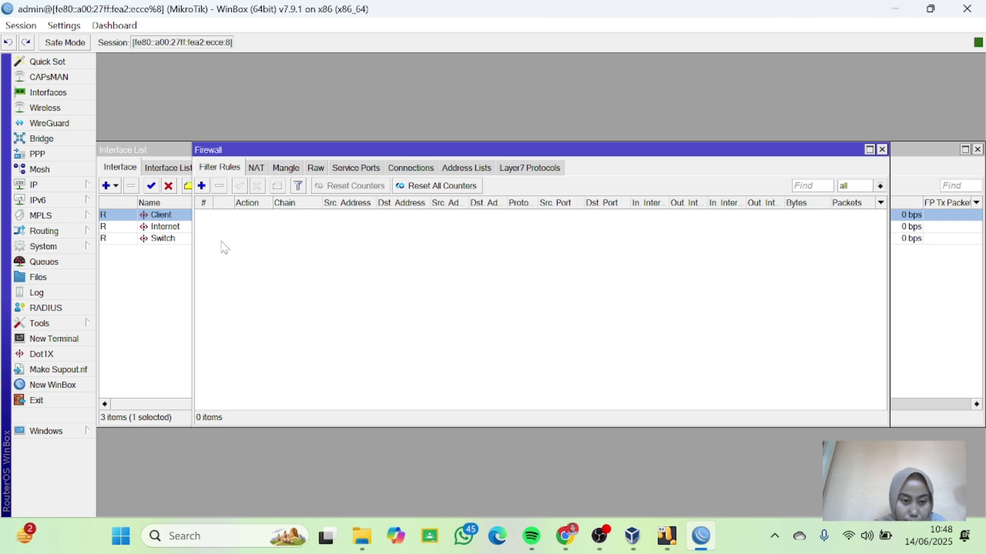
pyautogui.click(254, 170)
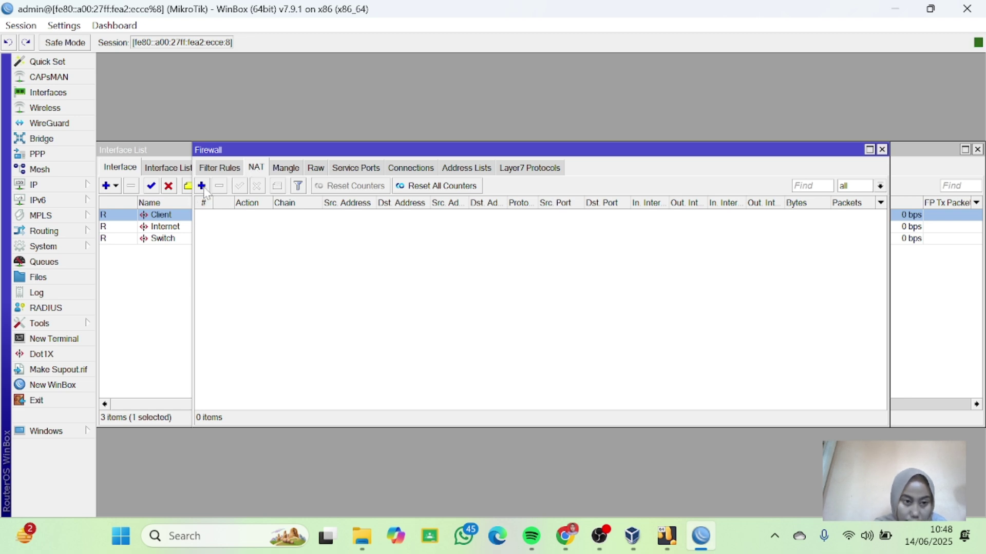
# Add a NAT rule with chain srcnat, Out. Interface Internet and action masquerade.
pyautogui.click(202, 186)
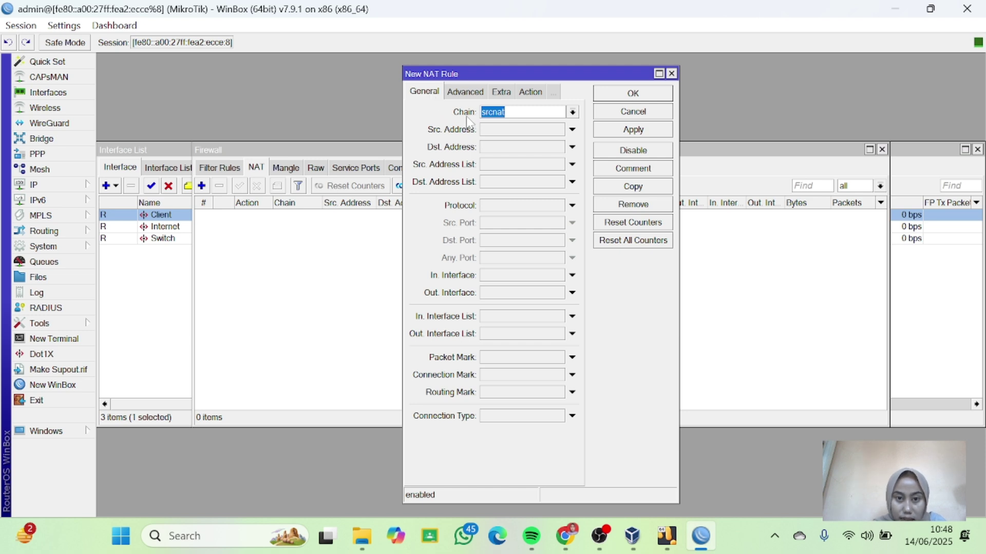
pyautogui.click(573, 112)
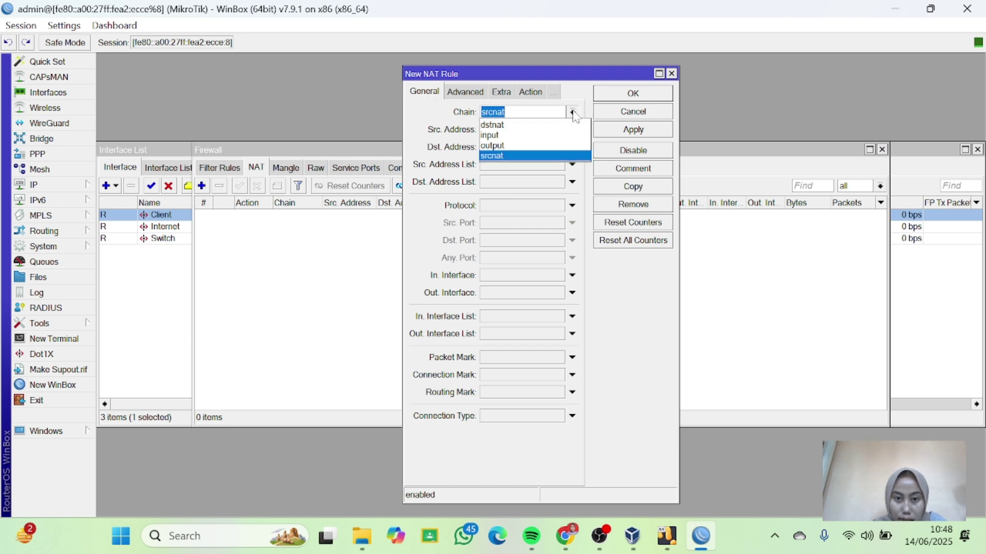
pyautogui.click(507, 156)
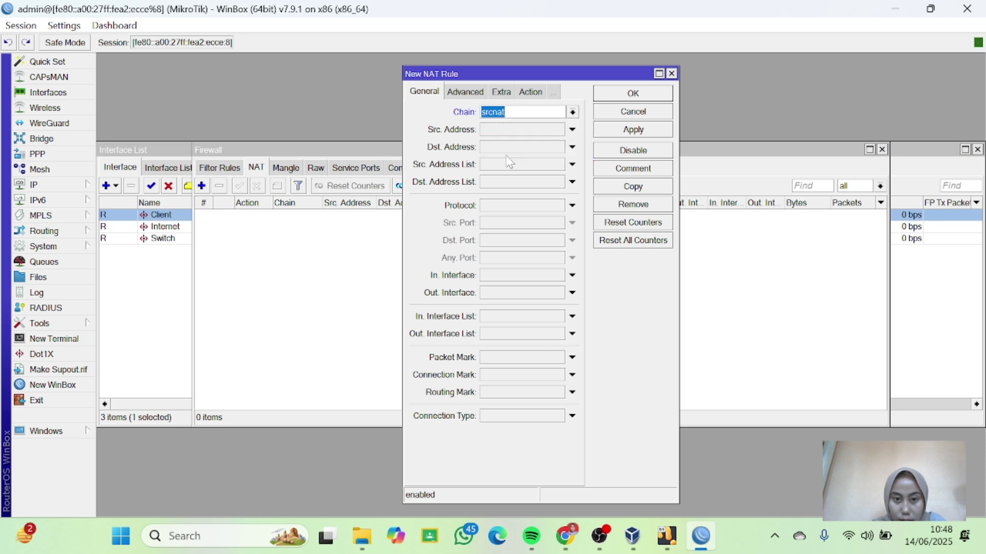
pyautogui.click(572, 293)
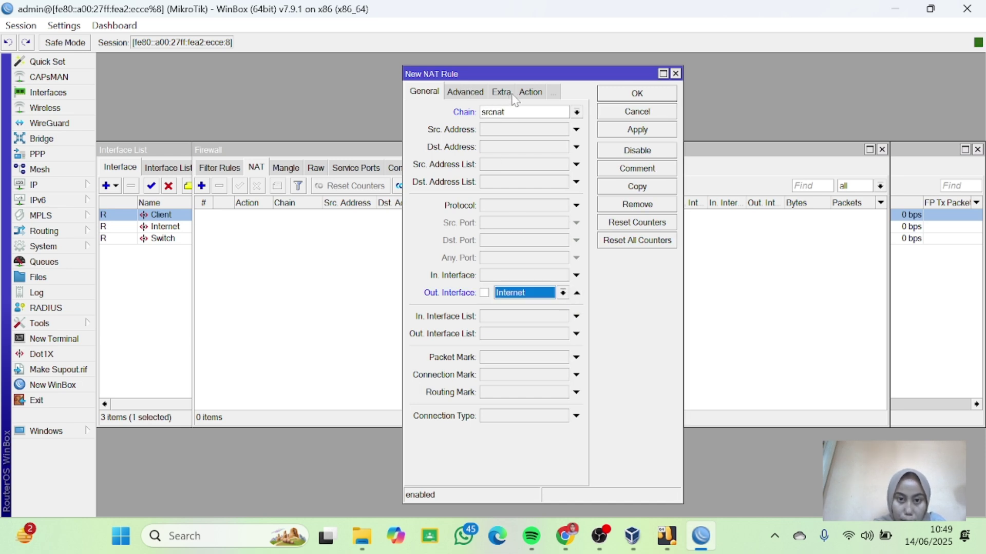
pyautogui.click(533, 96)
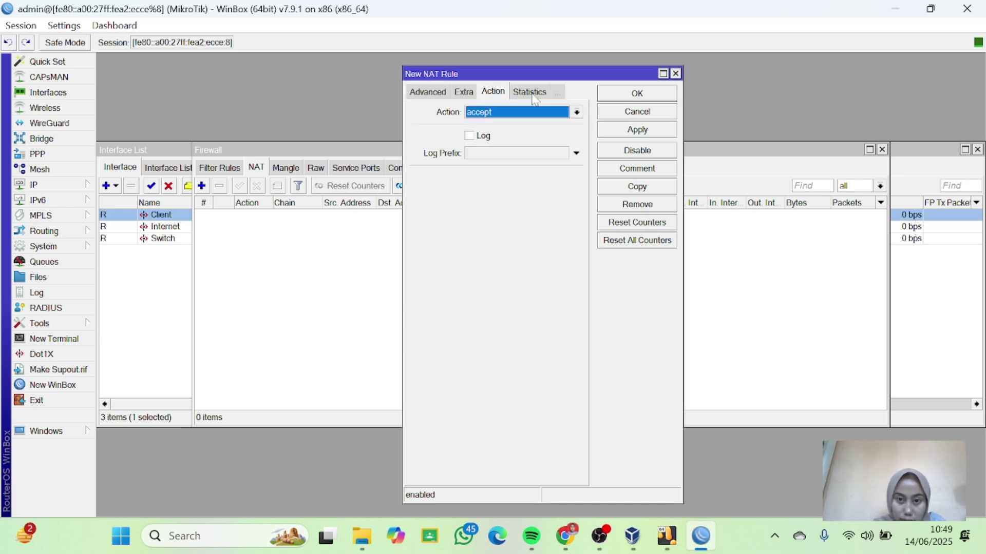
pyautogui.click(577, 113)
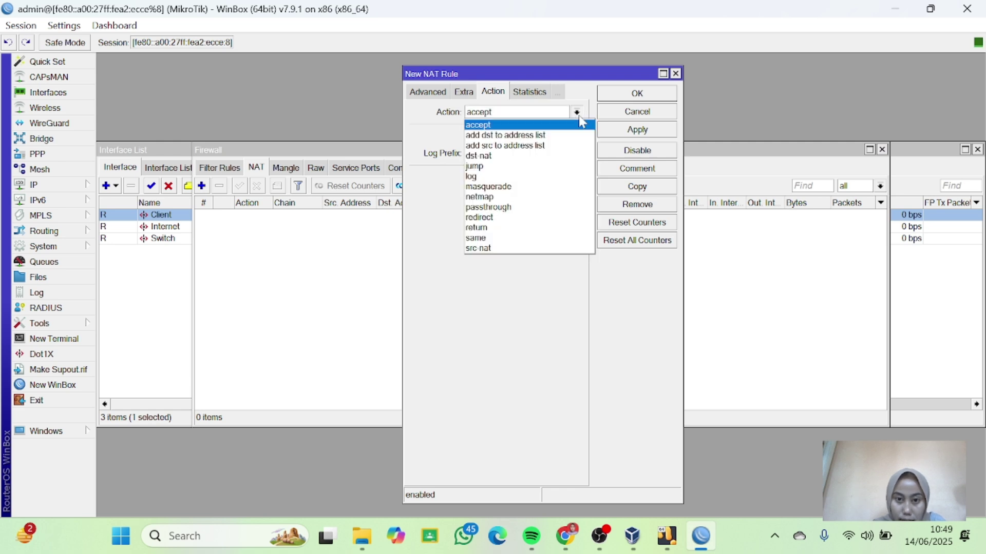
pyautogui.click(521, 187)
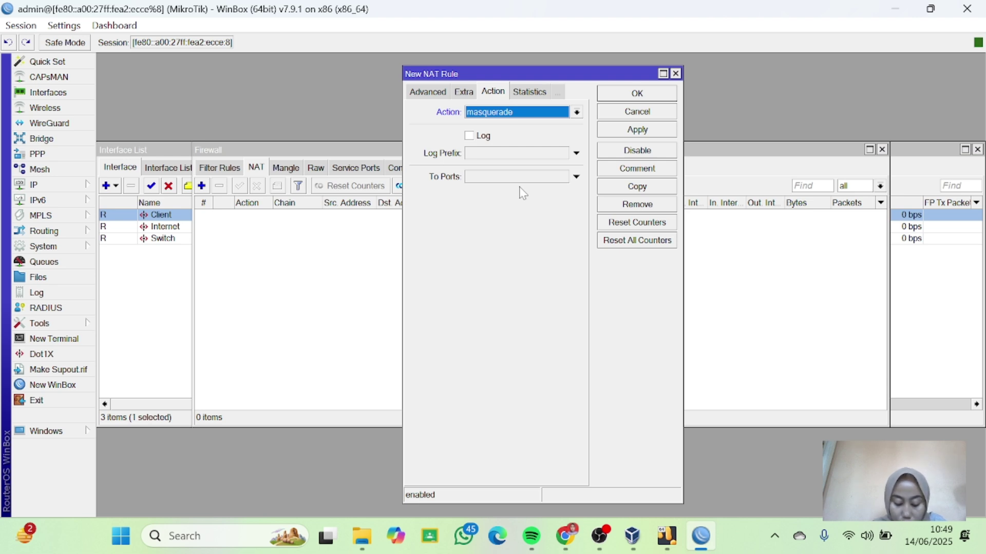
pyautogui.click(642, 95)
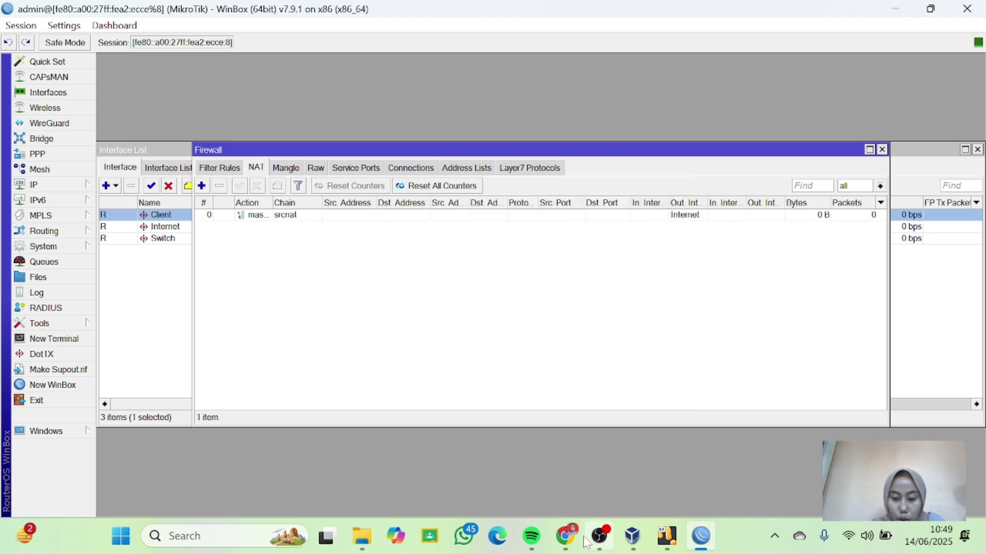
# Bring up the windows8 VM's desktop and confirm its network status reads Connected.
pyautogui.click(632, 539)
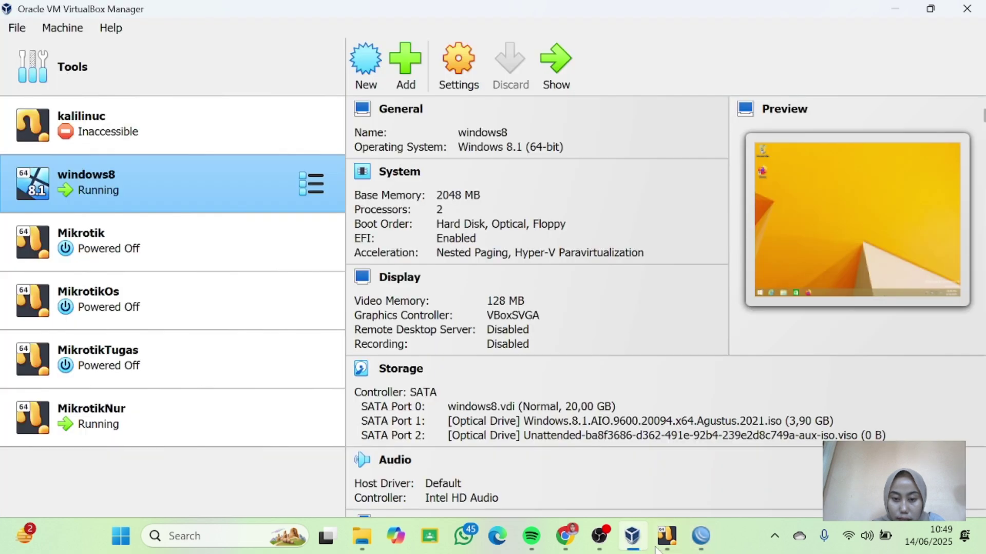
pyautogui.moveTo(666, 539)
pyautogui.click(748, 492)
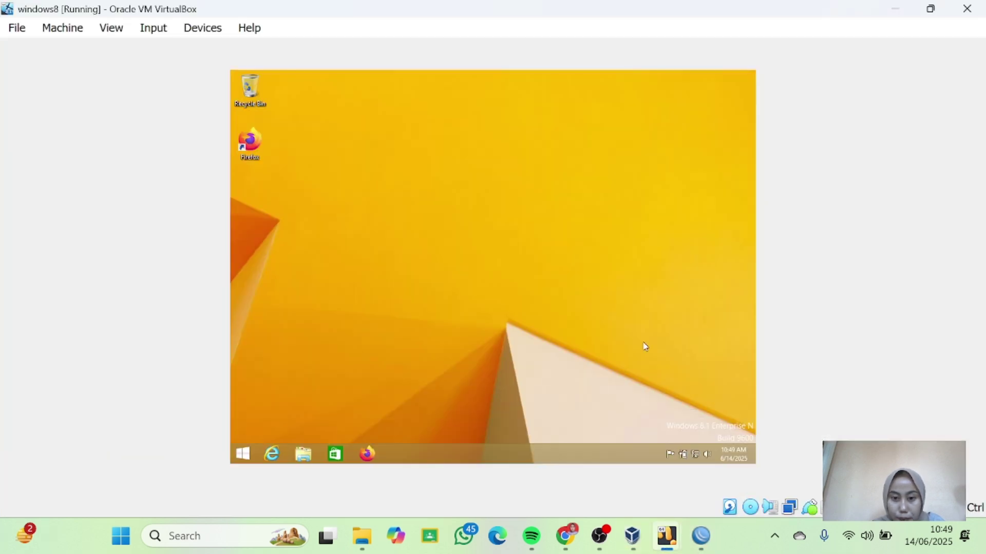
pyautogui.click(700, 458)
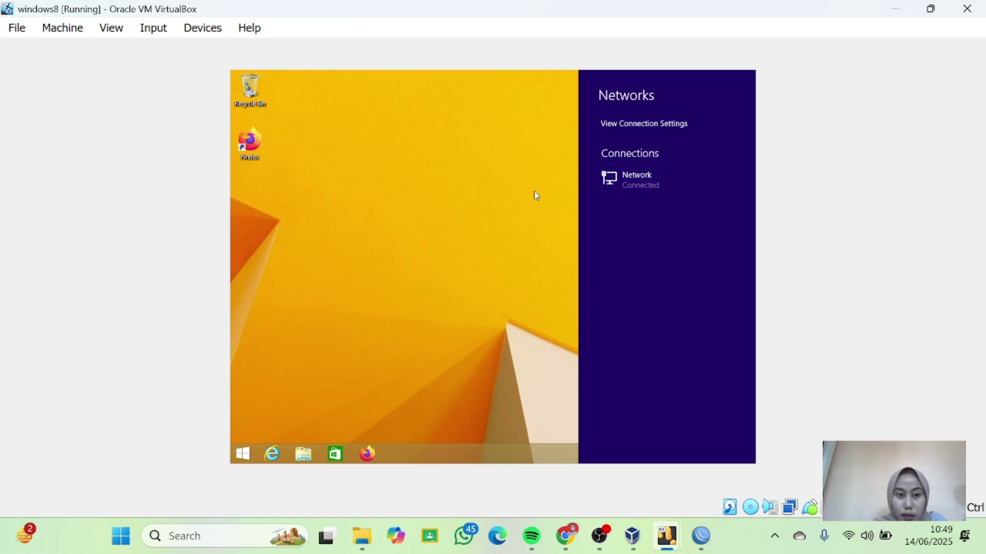
pyautogui.click(550, 221)
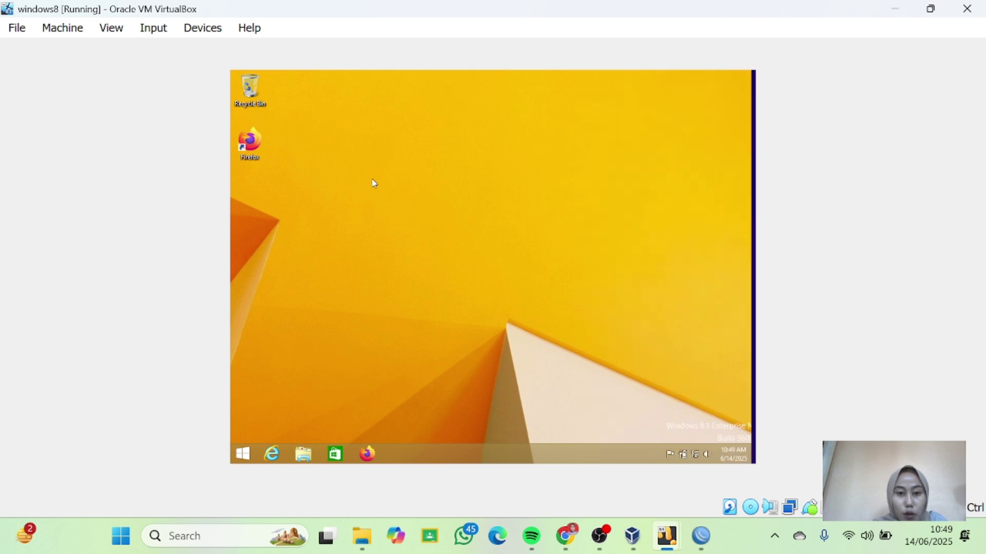
# Launch Firefox with a new session and search Google for 'sina unis'.
pyautogui.doubleClick(258, 144)
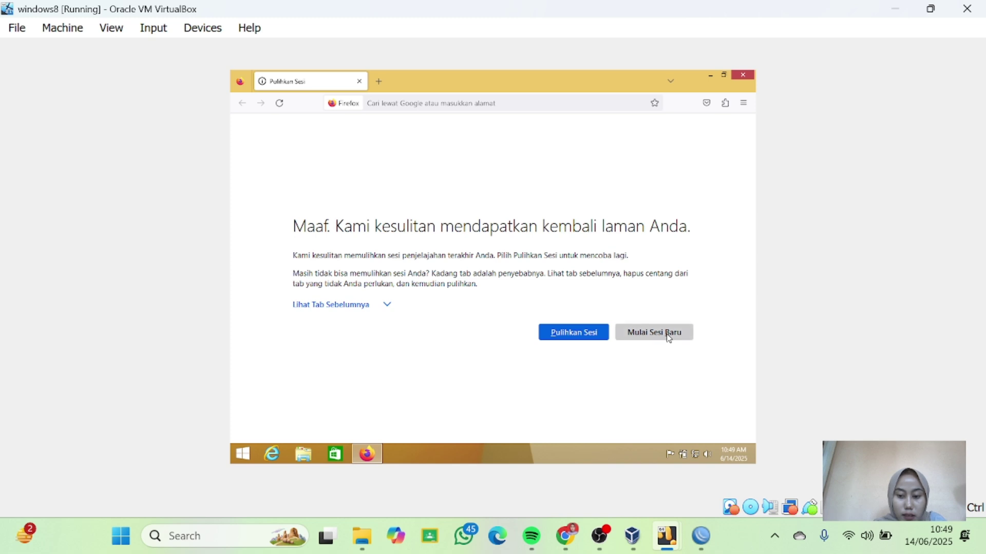
pyautogui.click(667, 336)
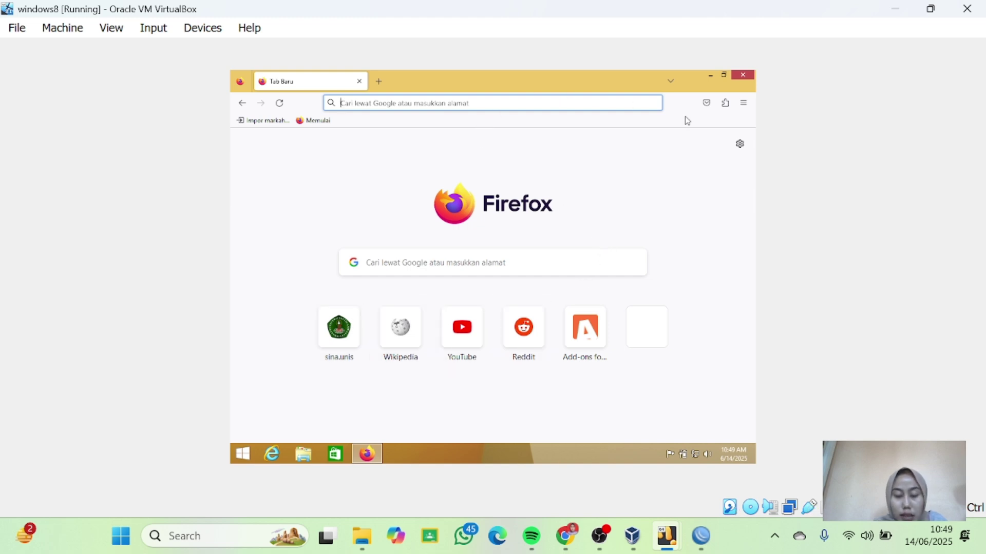
pyautogui.click(462, 270)
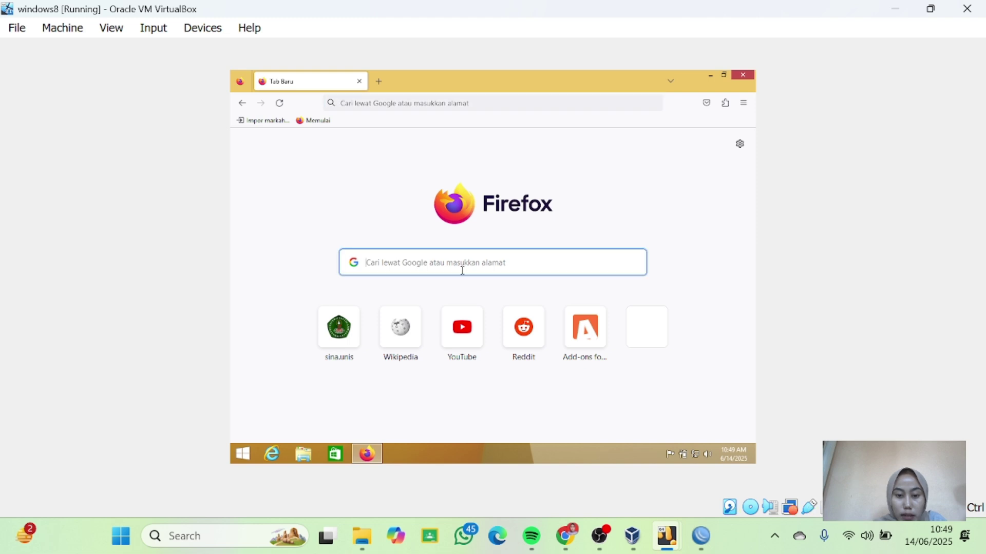
pyautogui.write('s')
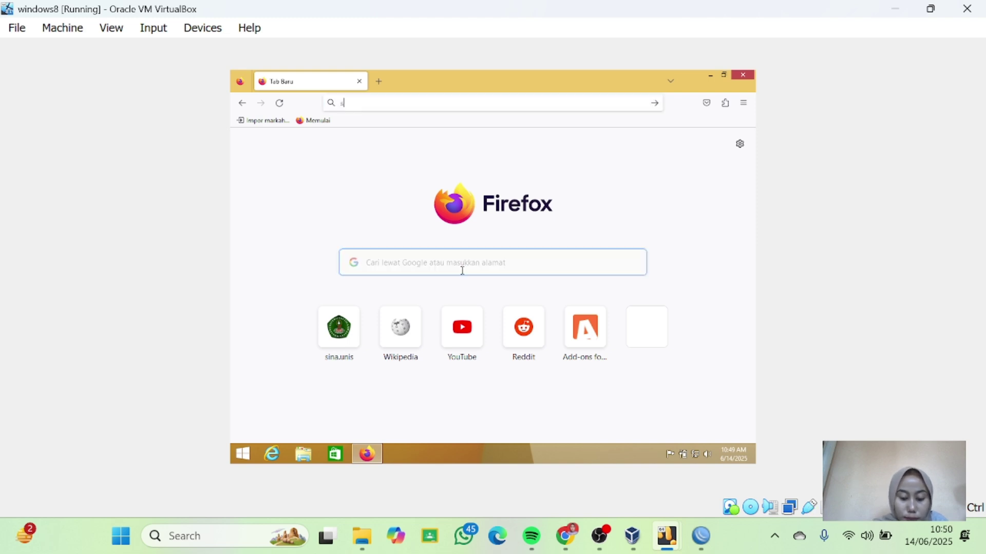
pyautogui.write('ina')
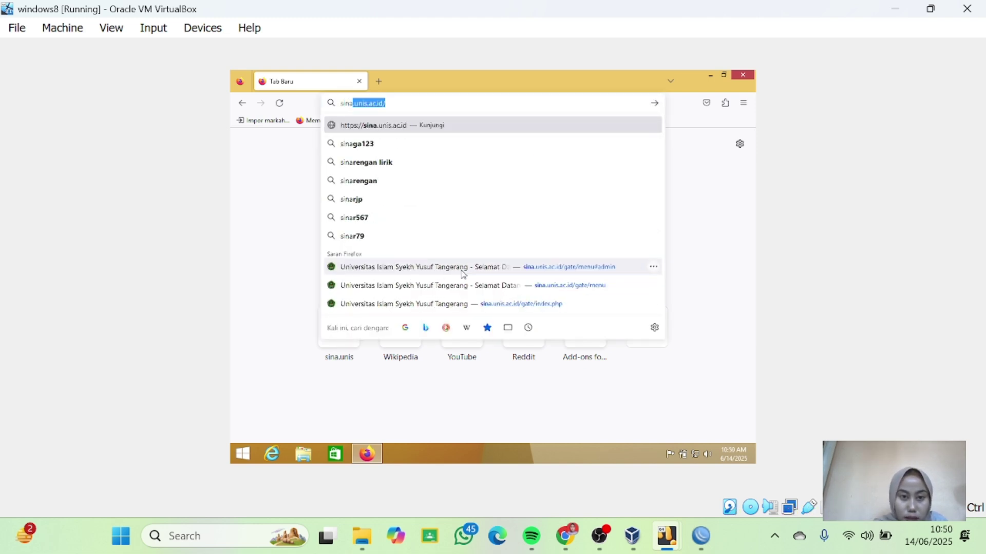
pyautogui.write(' unis')
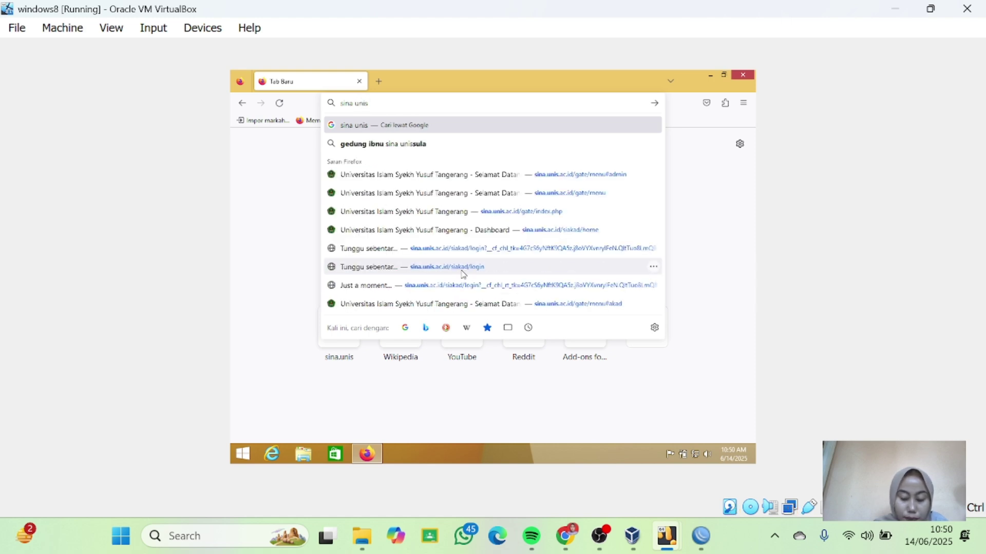
pyautogui.press('Return')
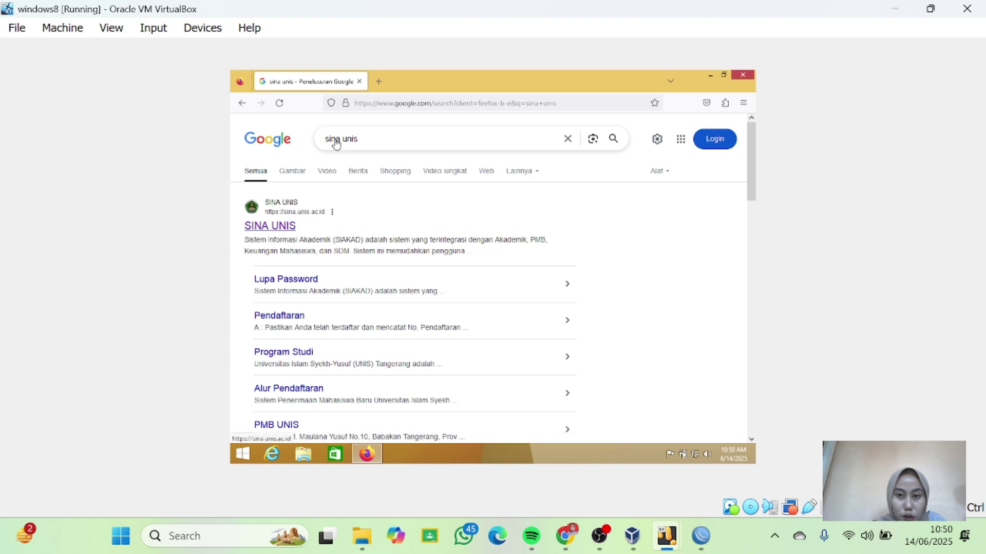
# Open the SINA UNIS result, log in, open SIM Akademik, then minimise VirtualBox.
pyautogui.click(266, 230)
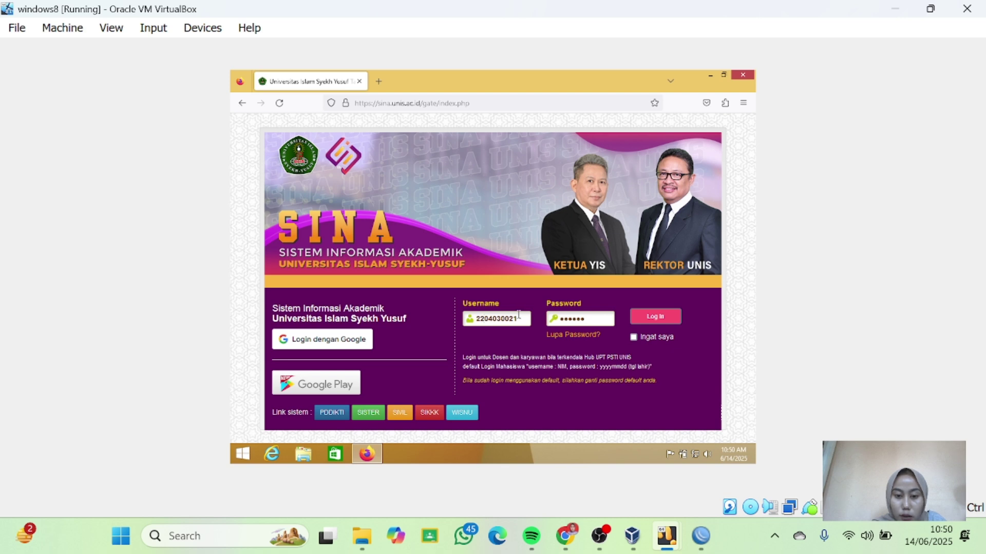
pyautogui.click(656, 316)
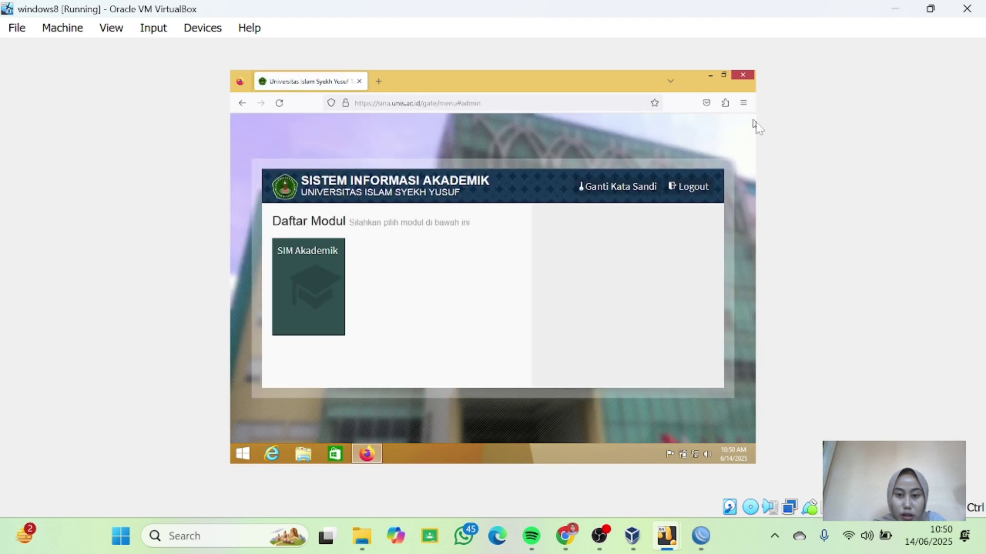
pyautogui.click(305, 287)
pyautogui.click(895, 8)
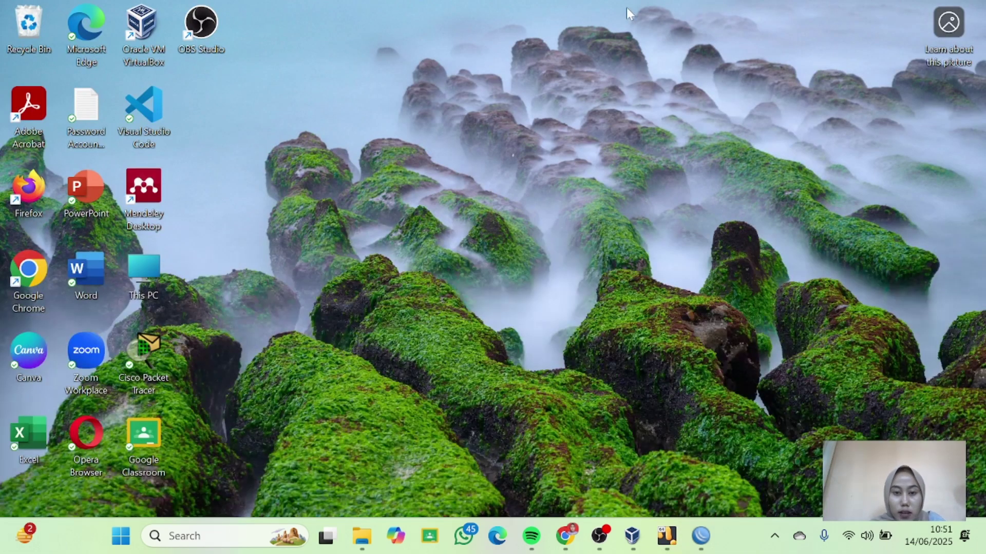